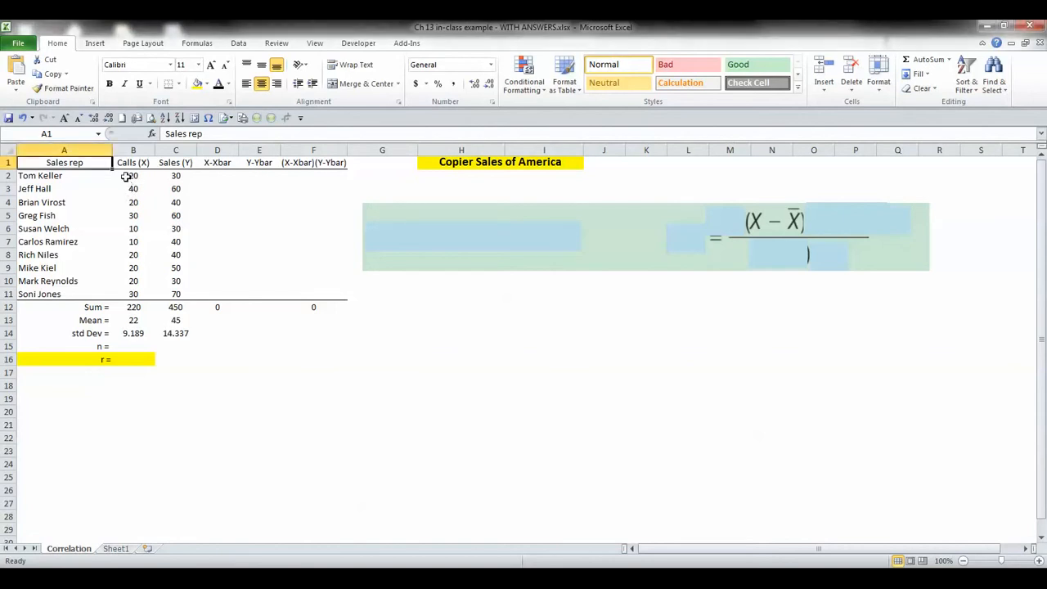
Step: Examine the sum, mean and standard deviation formulas under the Calls (X) and Sales (Y) columns
left_click(136, 320)
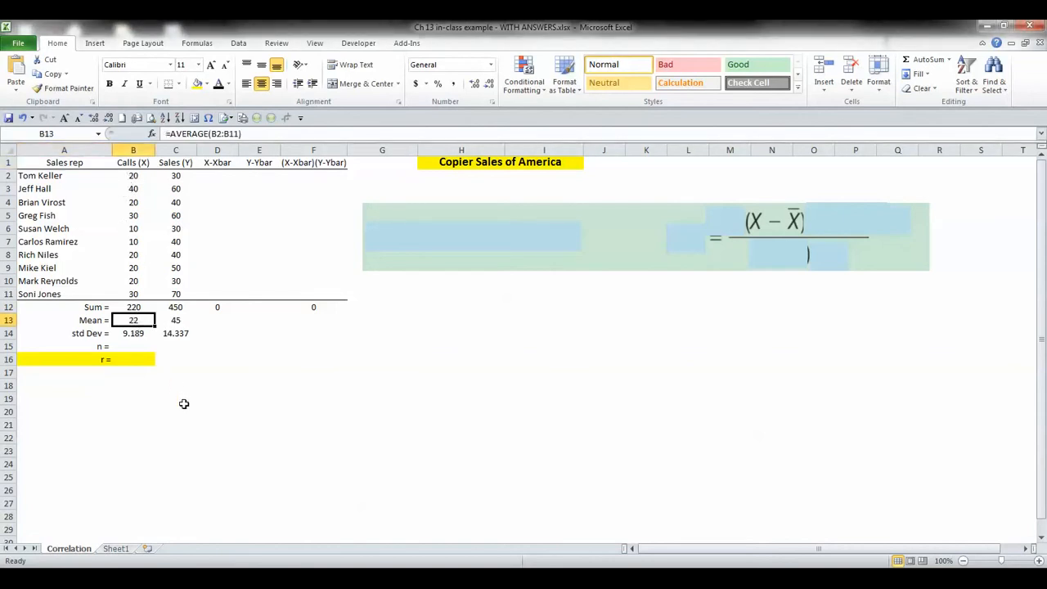
key("Down")
key("Up")
key("Up")
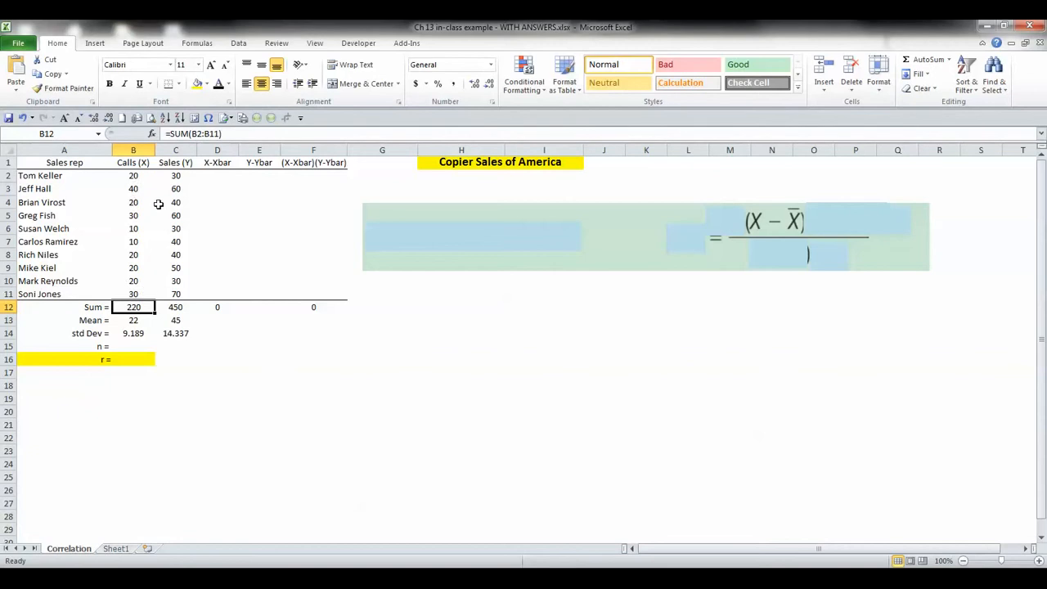
key("Right")
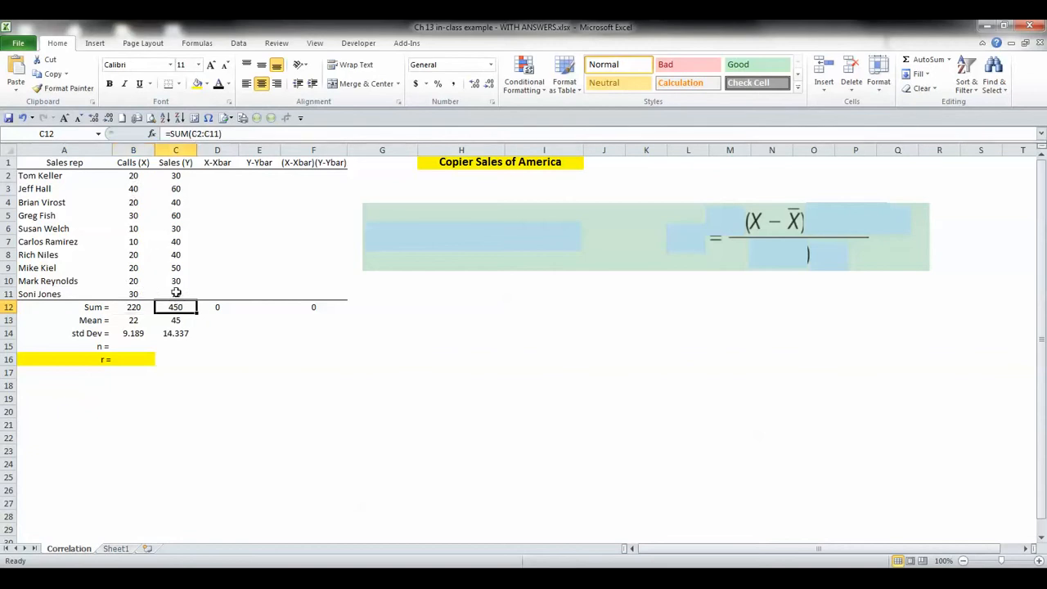
key("Left")
key("Down")
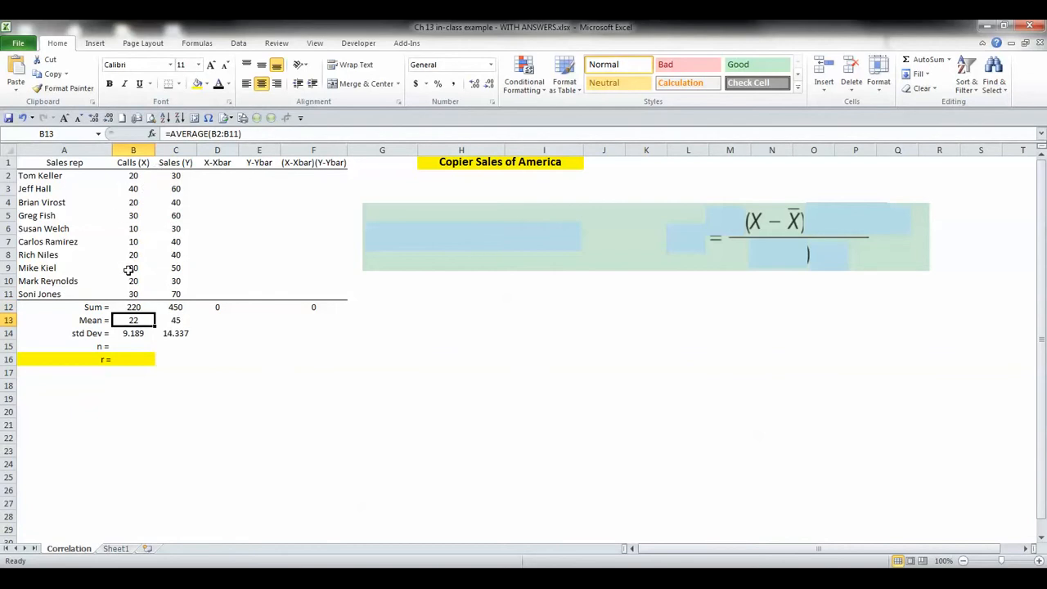
left_click(177, 325)
key("Down")
key("Left")
key("Left")
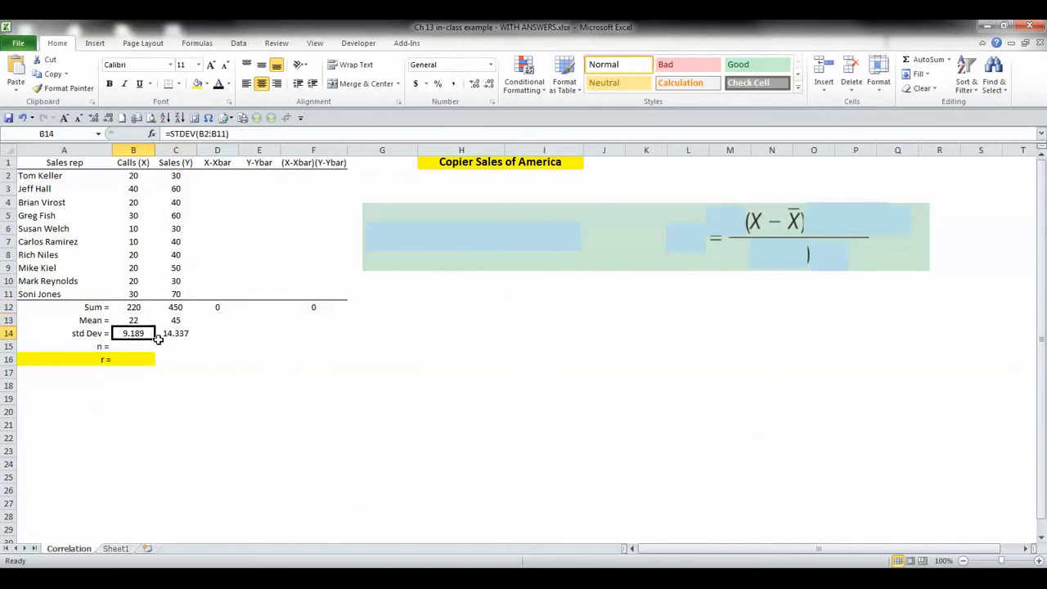
key("Right")
Step: Enter a COUNT formula over B2:B11 in cell B15 to calculate n
left_click(135, 344)
type("=COUNT(")
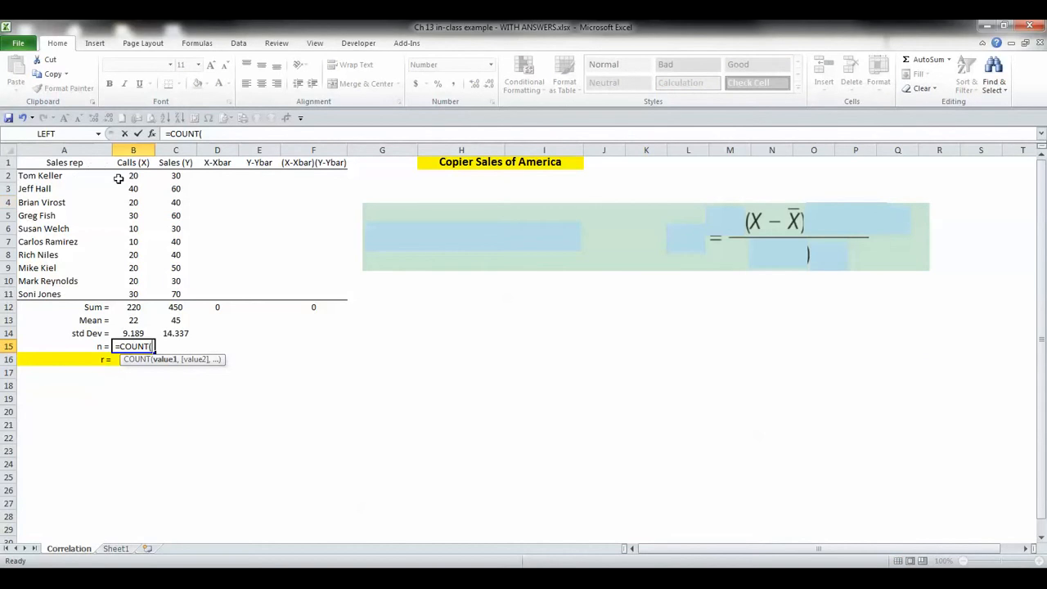
left_click_drag(121, 175, 129, 290)
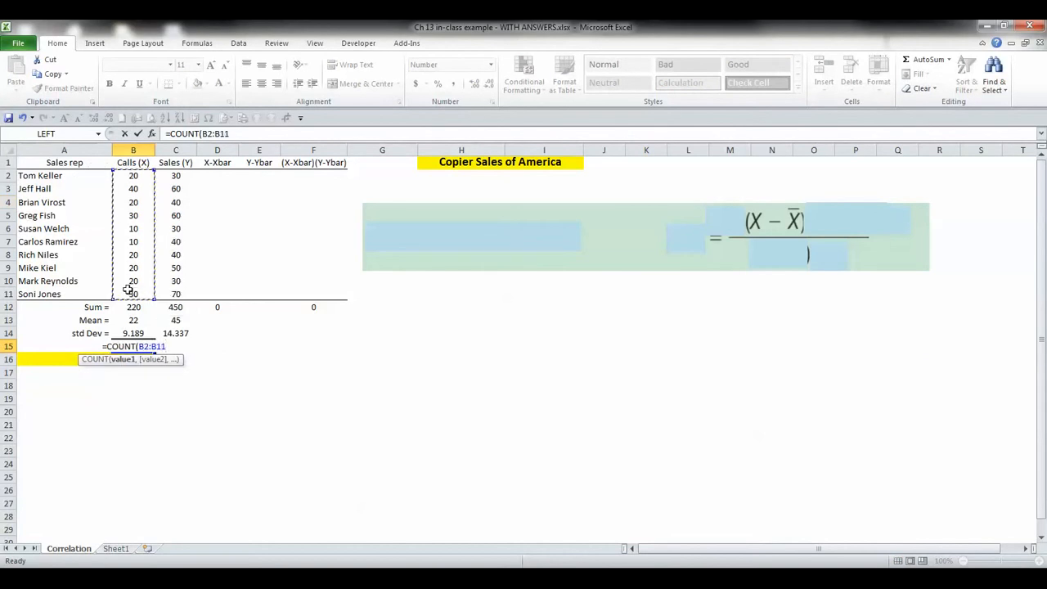
key("Return")
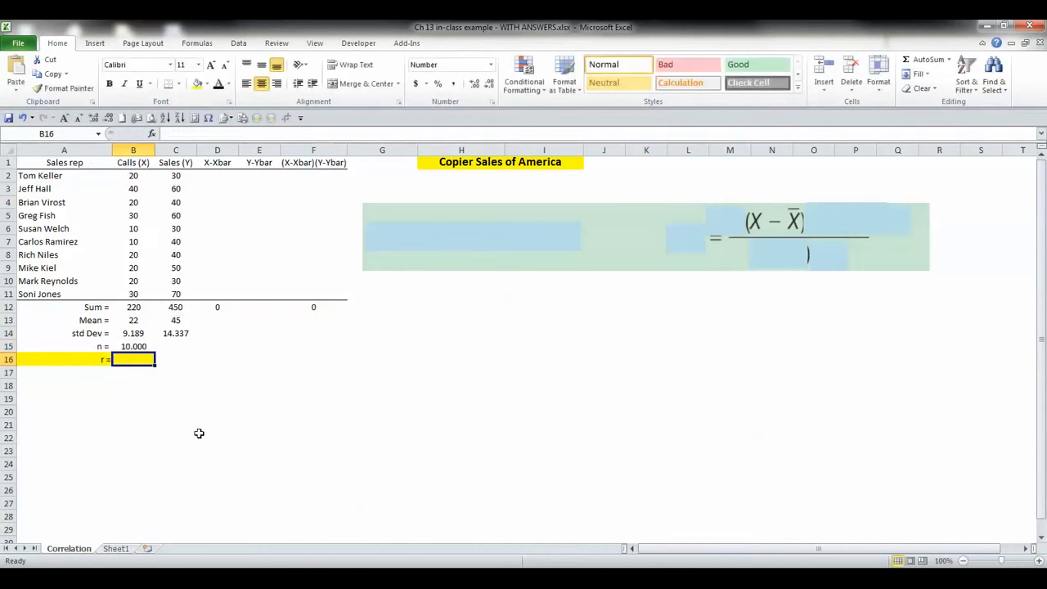
Step: Remove all three decimal places from the n value in cell B15
key("Up")
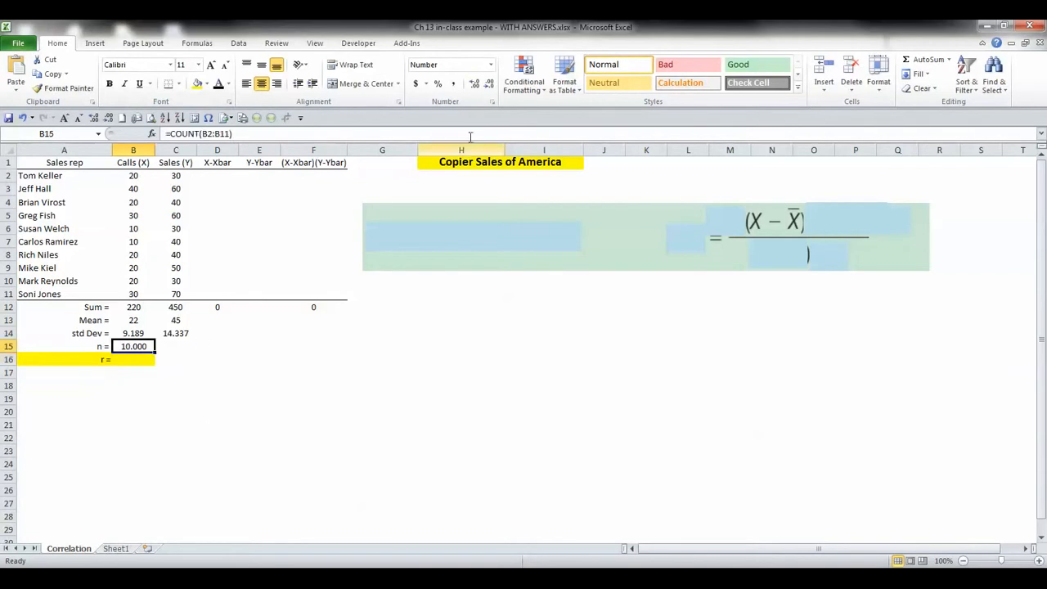
left_click(488, 84)
left_click(488, 84)
left_click(489, 85)
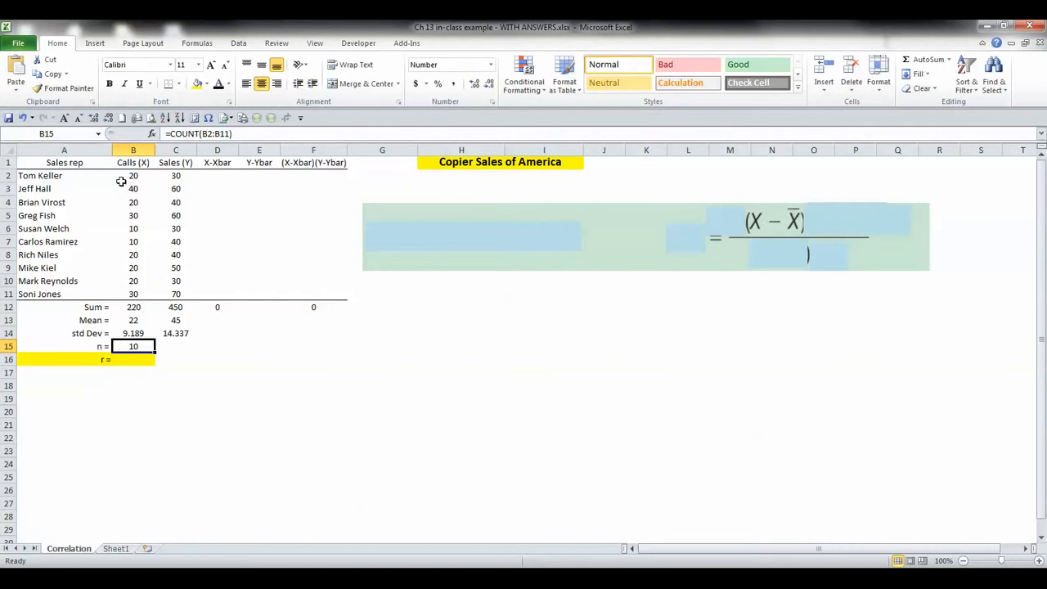
Step: Delete the cover shapes and the superscript 2 text box beside (X − X̄) in the formula's numerator
key("Up")
key("Up")
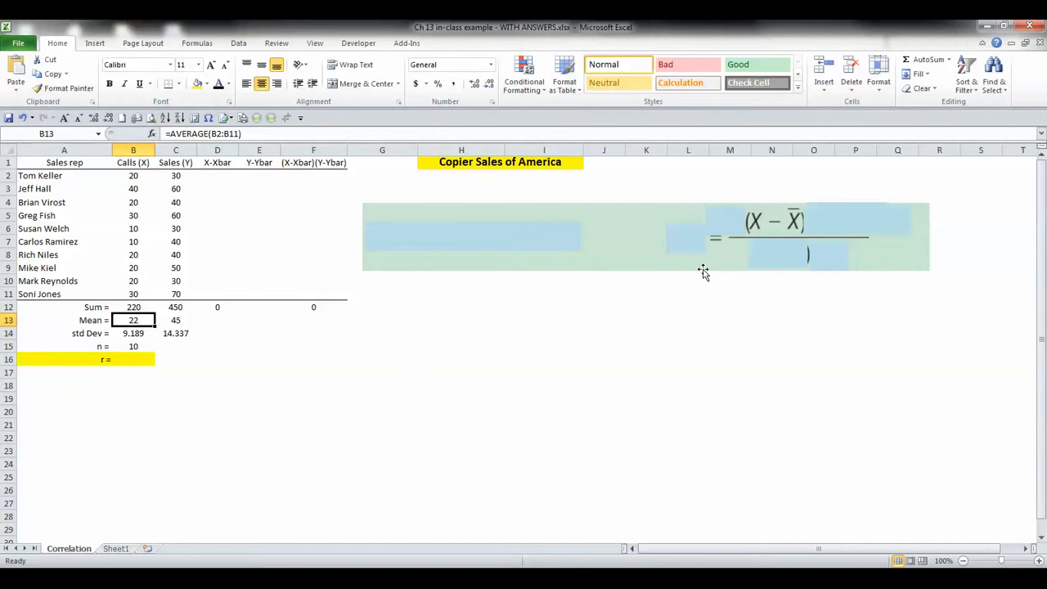
left_click(828, 219)
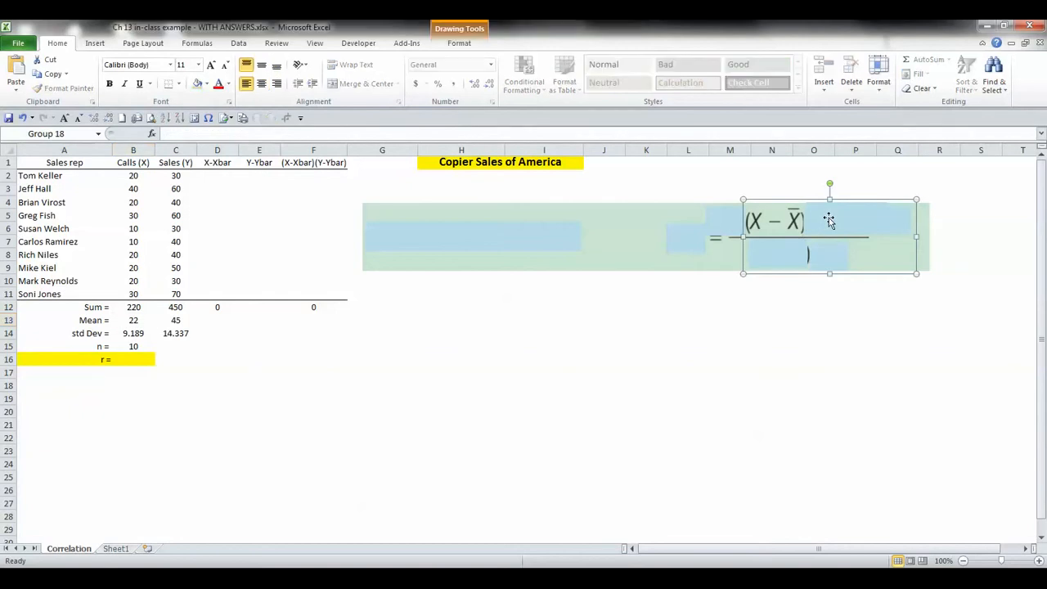
left_click(826, 221)
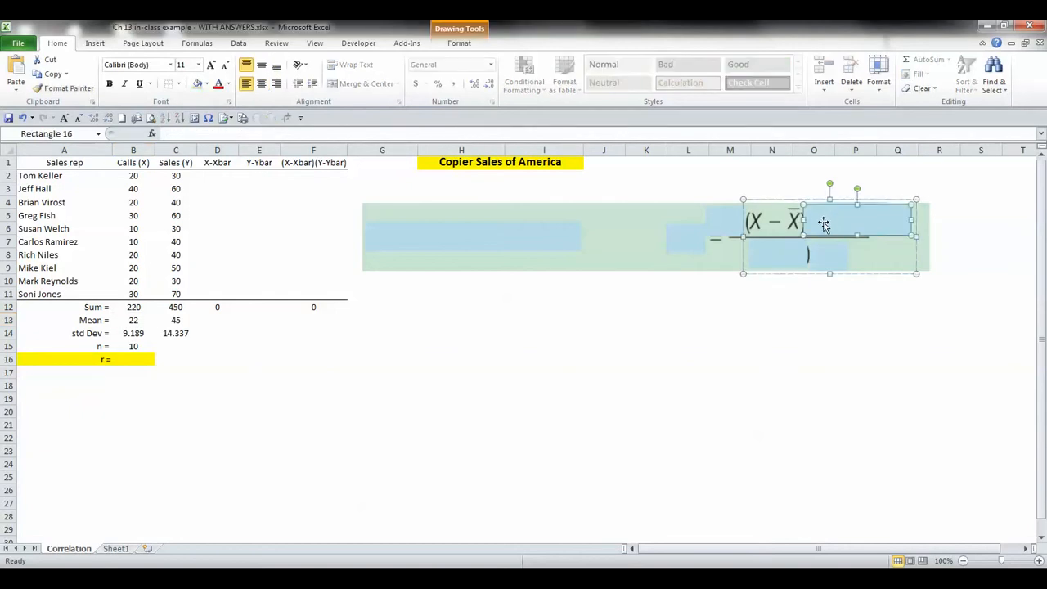
key("Escape")
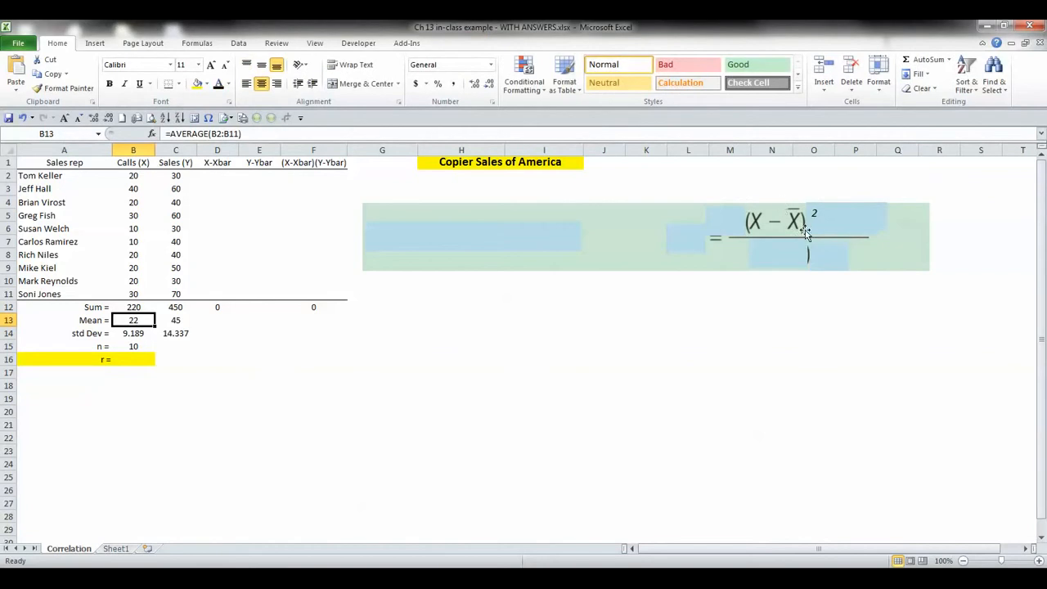
left_click(834, 213)
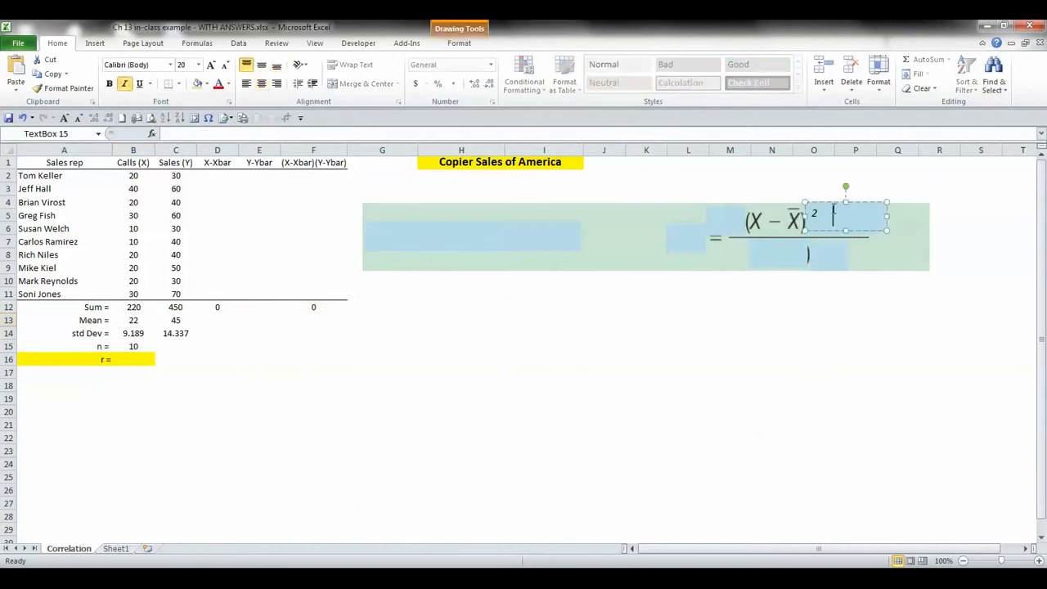
key("Escape")
key("Escape")
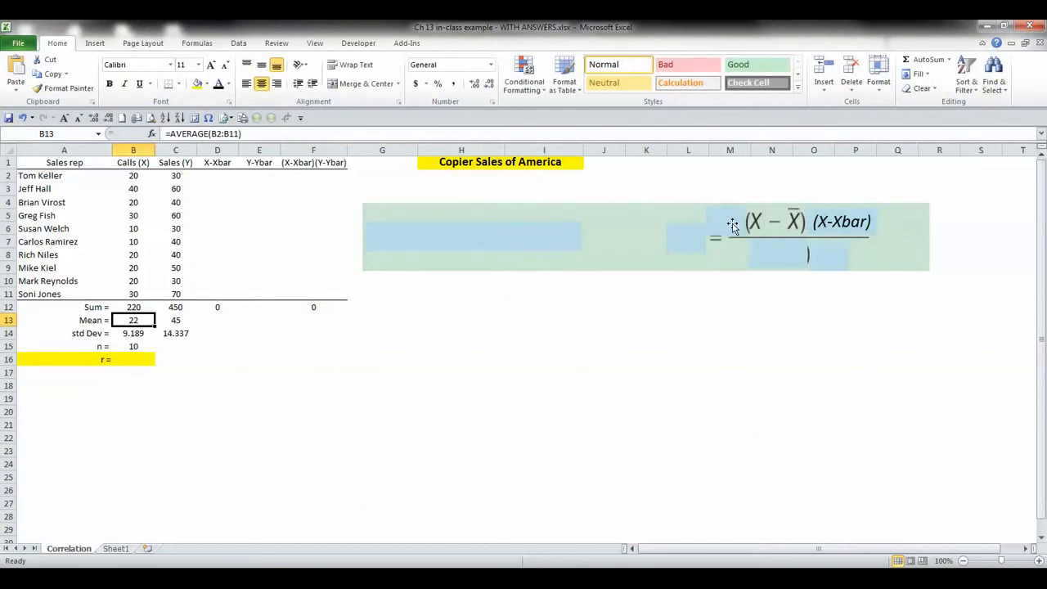
Step: Delete the cover rectangles hiding the summation sign and the (n − 1) term in the formula's denominator
left_click(732, 225)
key("Escape")
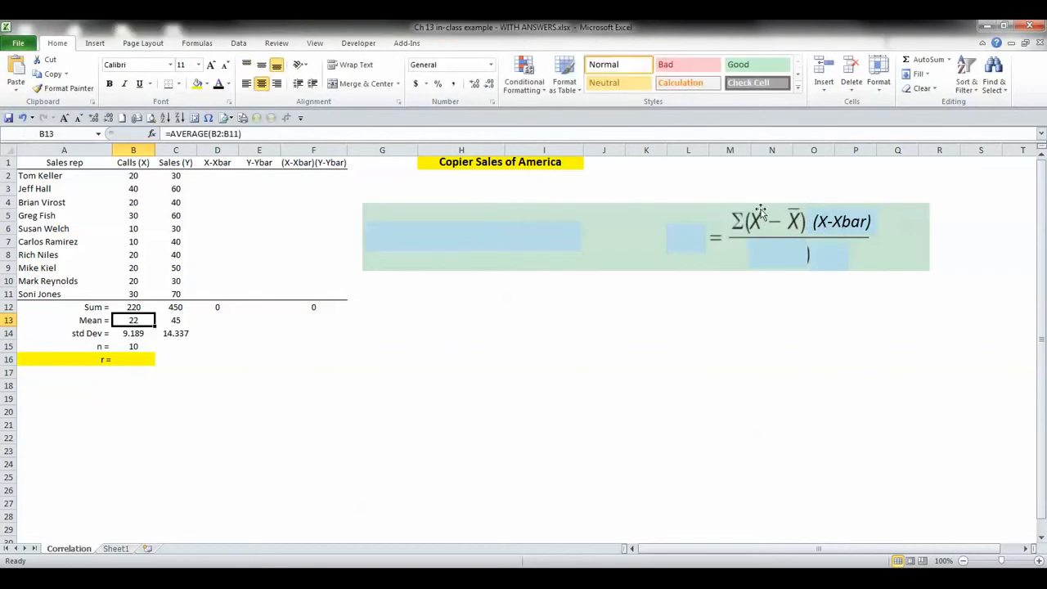
left_click(786, 266)
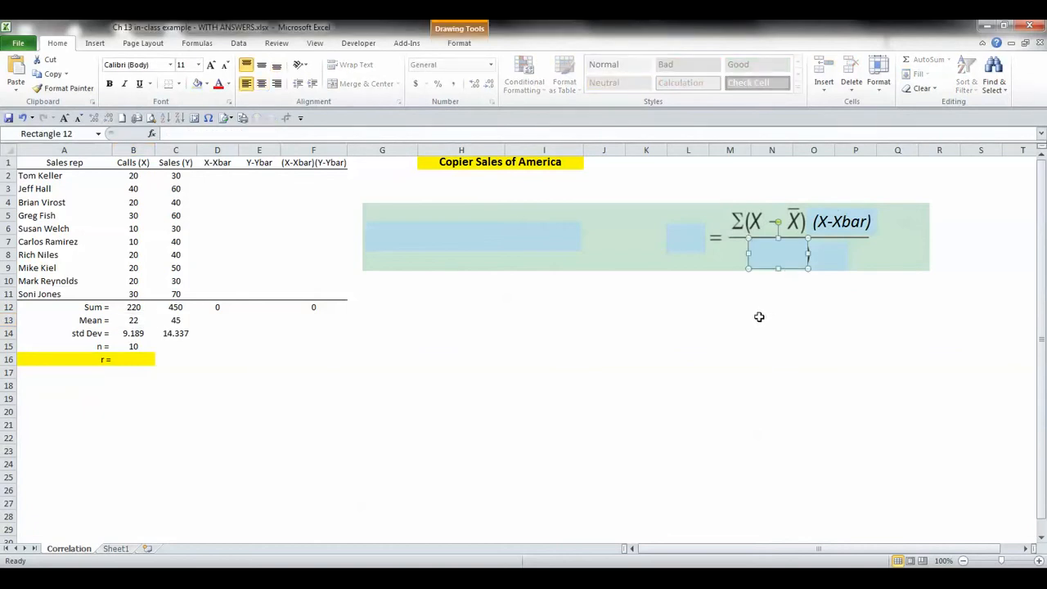
key("Escape")
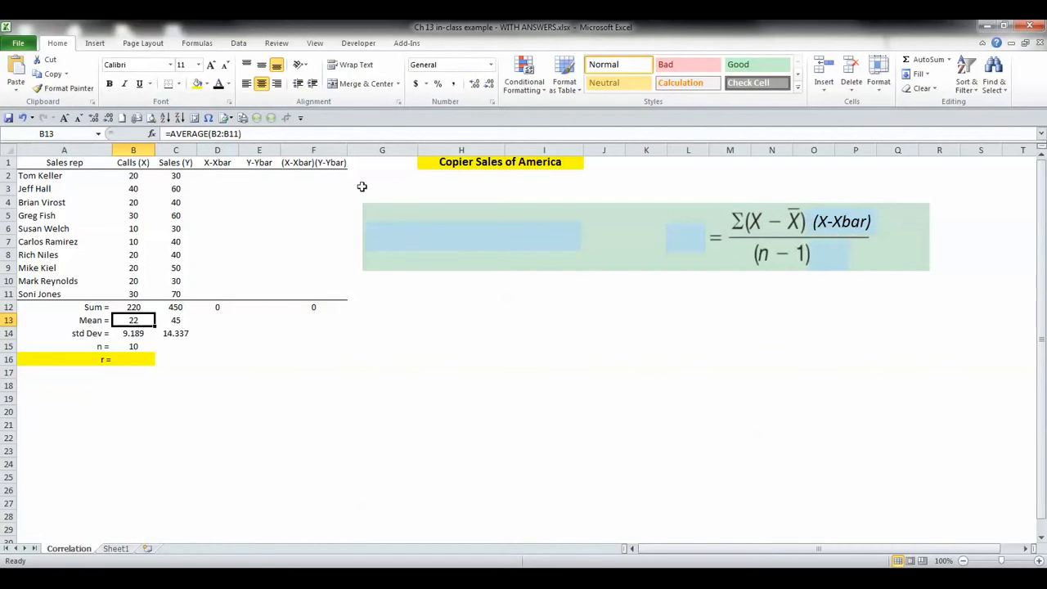
Step: Delete the (X-Xbar) text box that covers the second factor of the formula's numerator
left_click(816, 212)
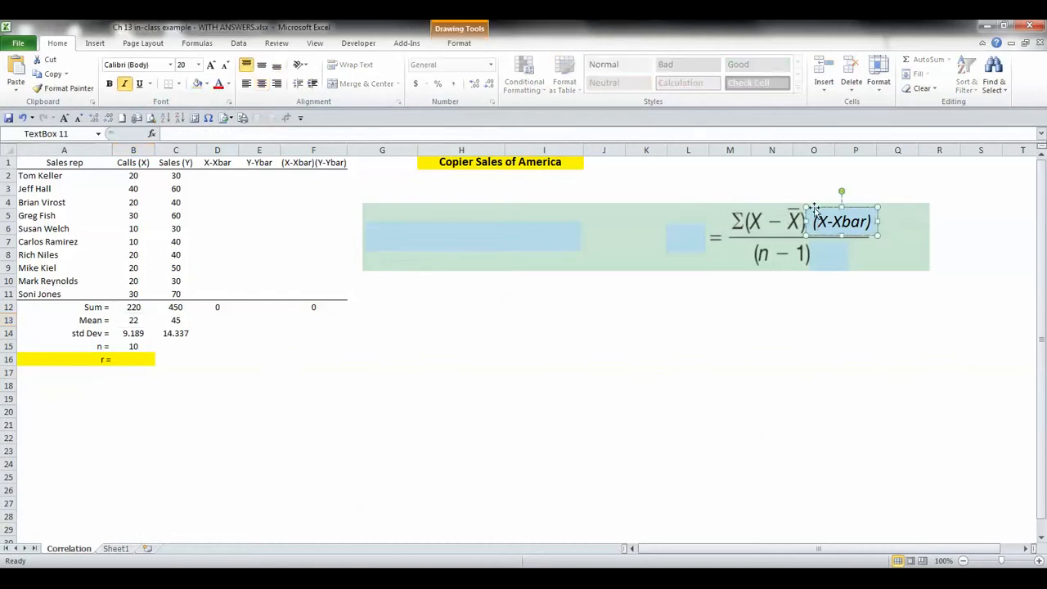
left_click(814, 207)
key("Delete")
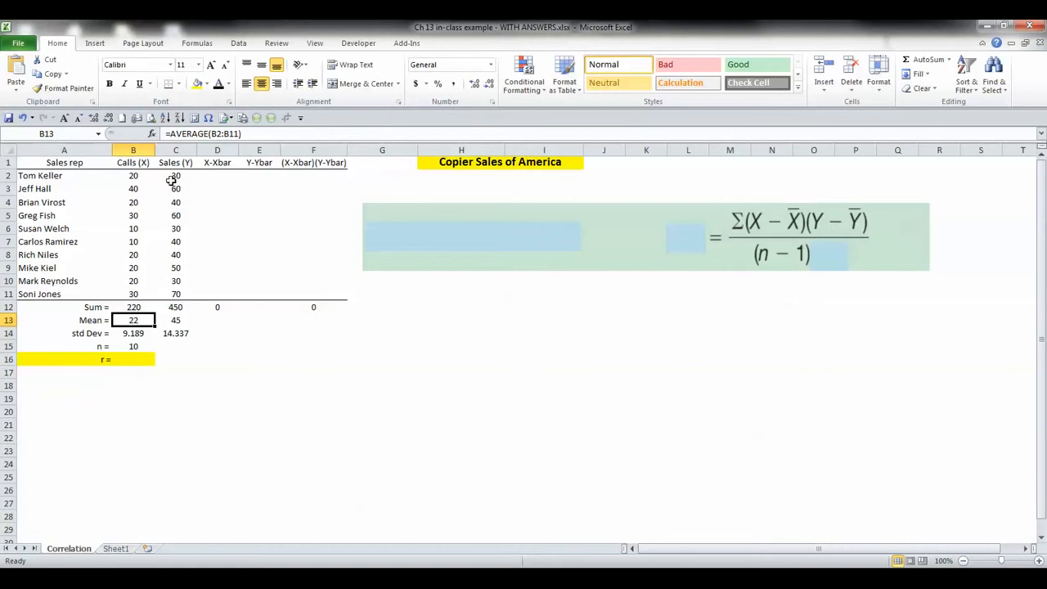
left_click(174, 165)
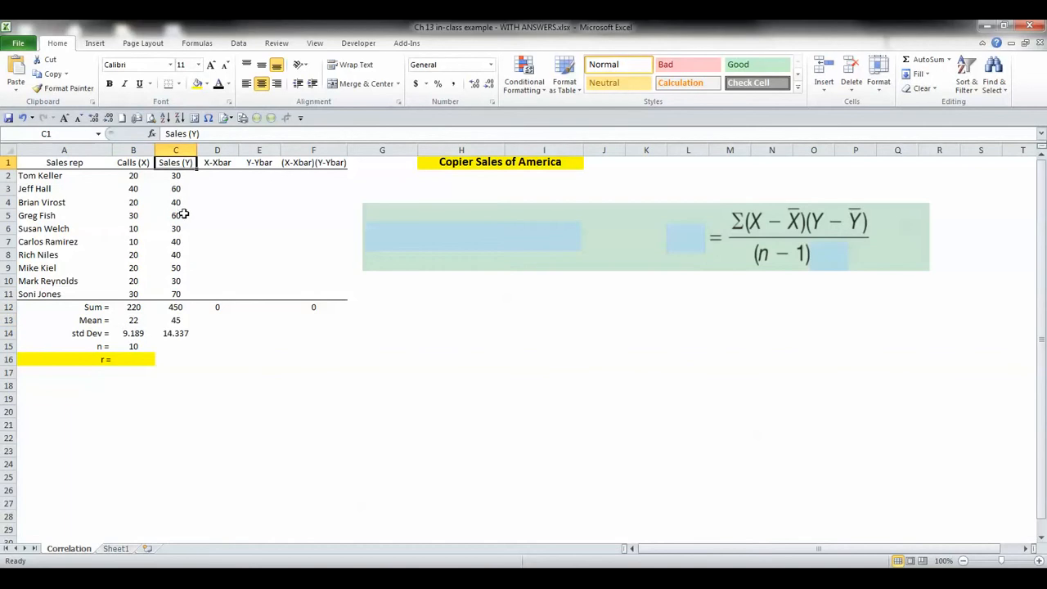
double_click(171, 163)
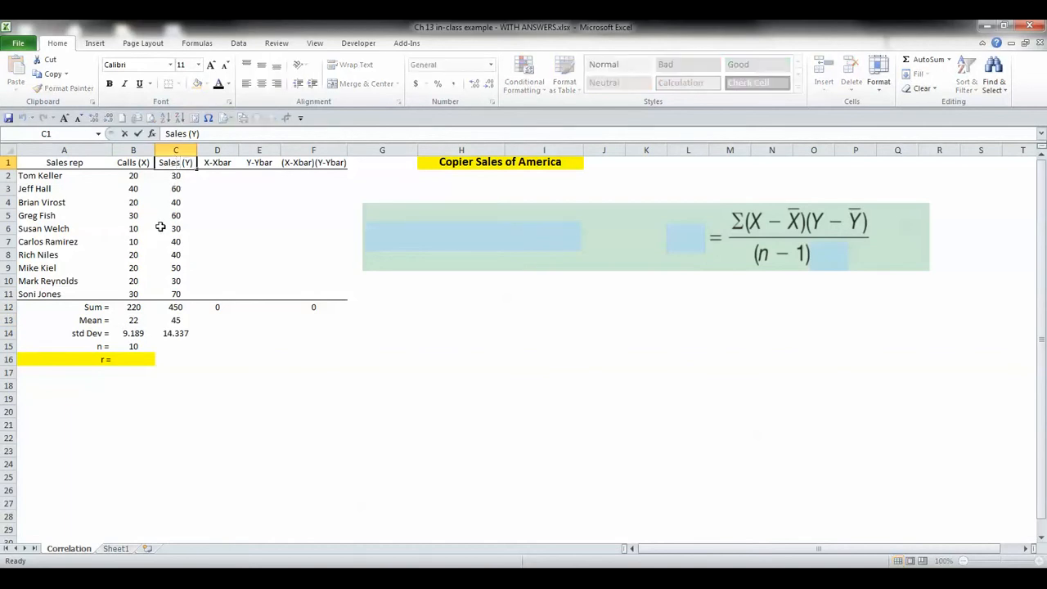
type("$")
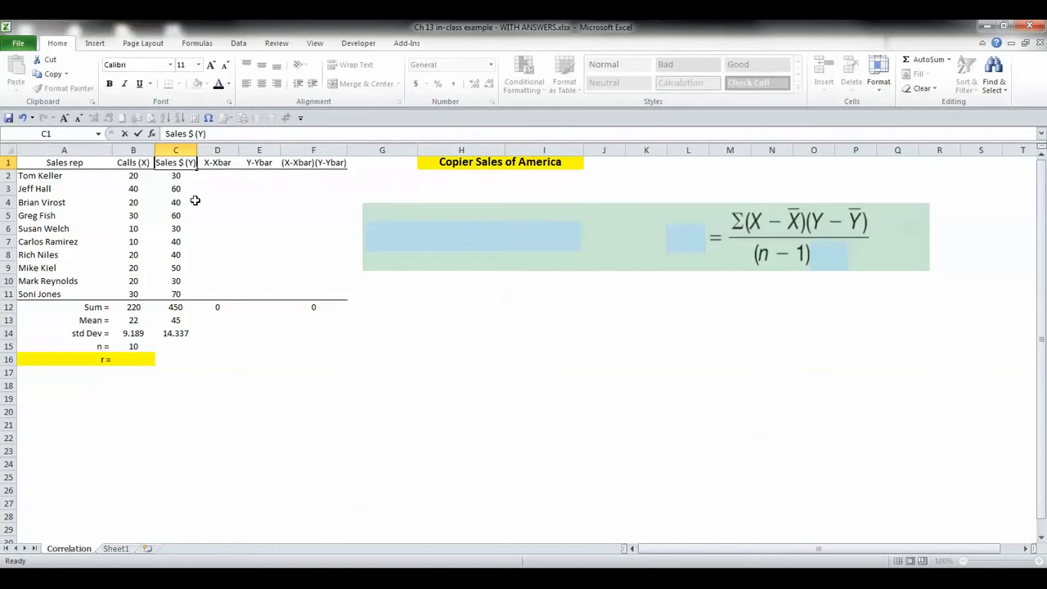
key("Escape")
left_click_drag(171, 177, 175, 293)
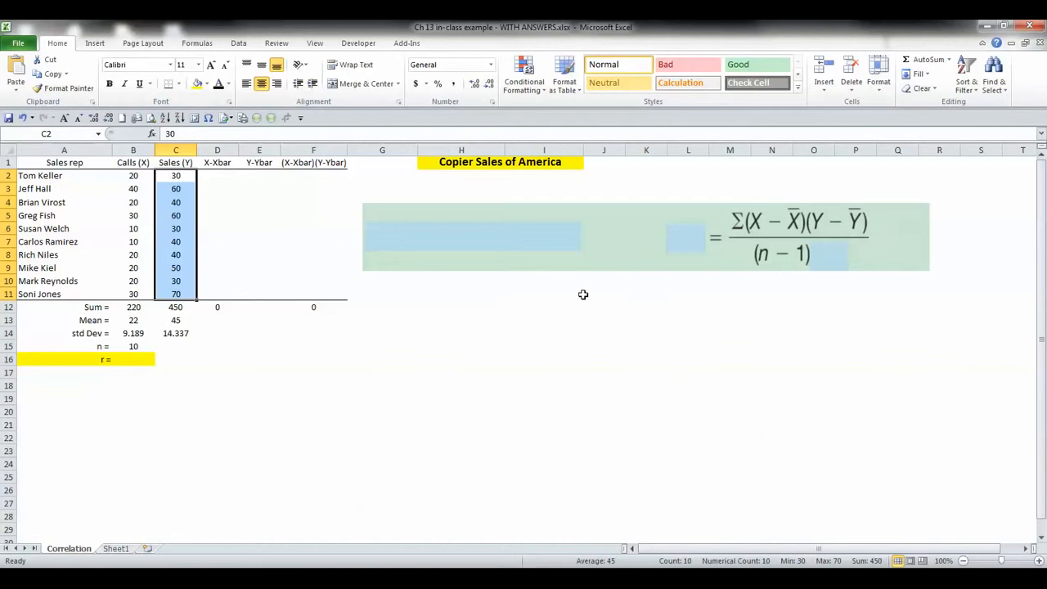
left_click(551, 292)
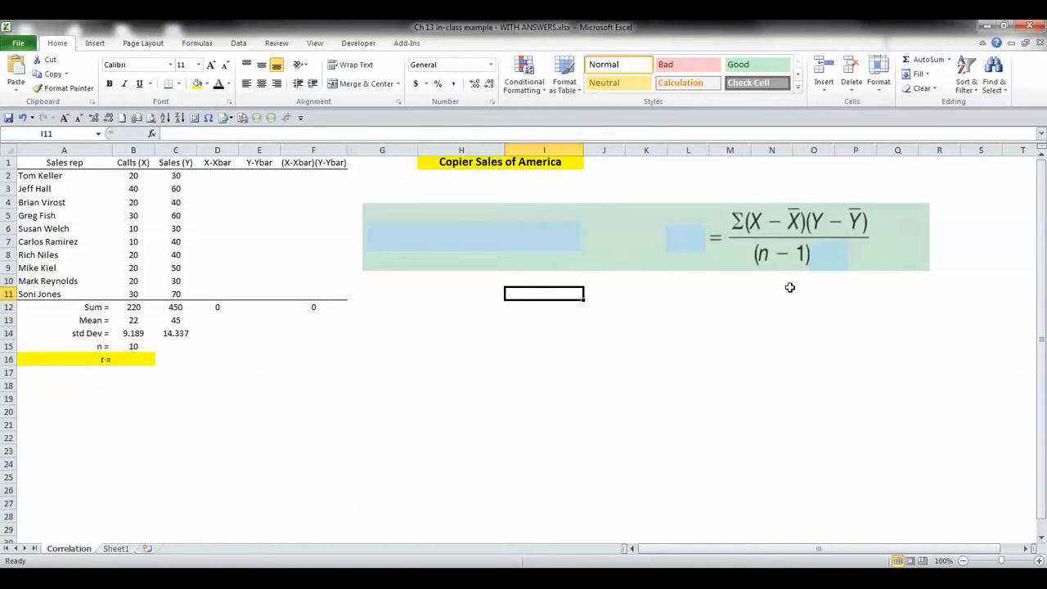
Step: Delete the remaining cover rectangles over the formula's title, its r symbol and the standard deviation terms in the denominator
left_click(829, 270)
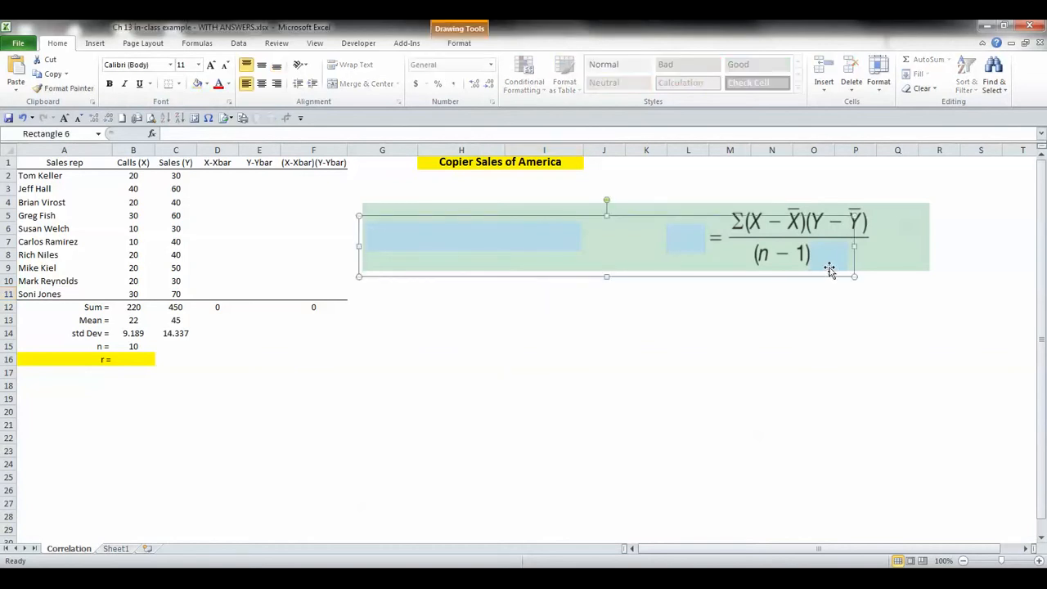
left_click(829, 270, "shift")
left_click(687, 239, "shift")
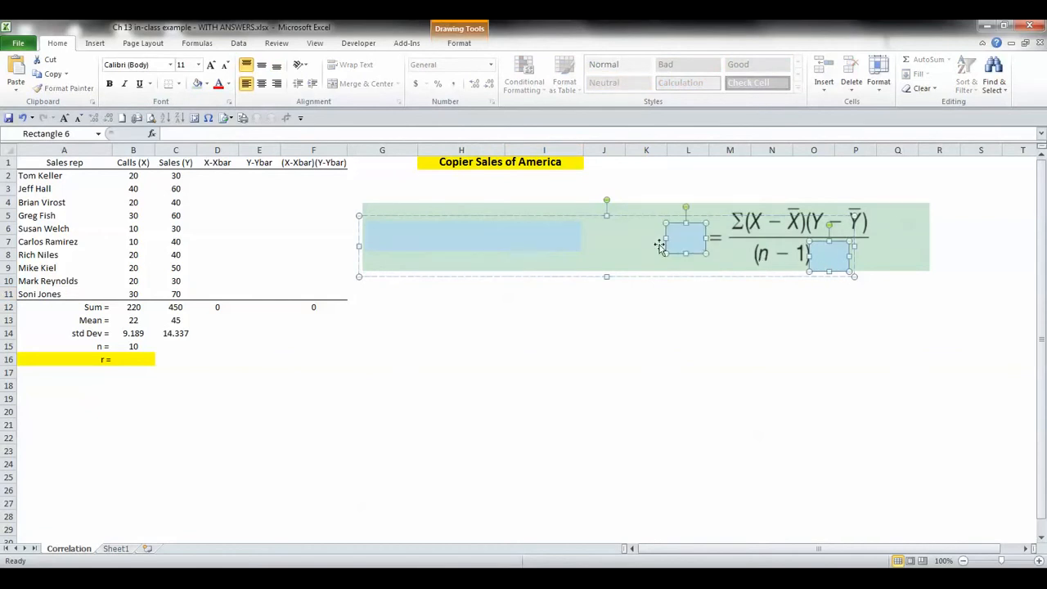
left_click(547, 241, "shift")
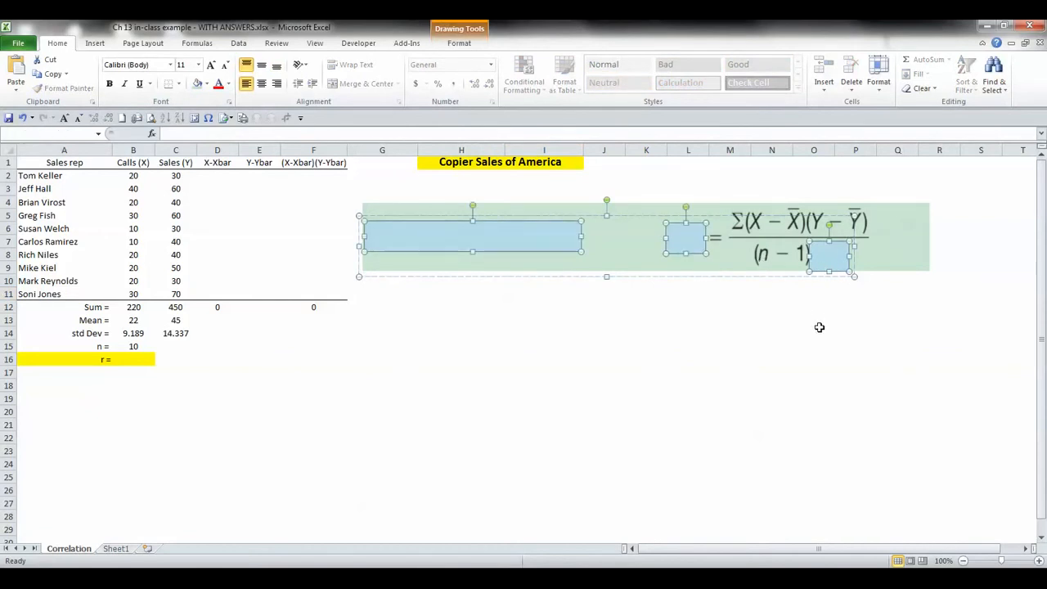
key("Delete")
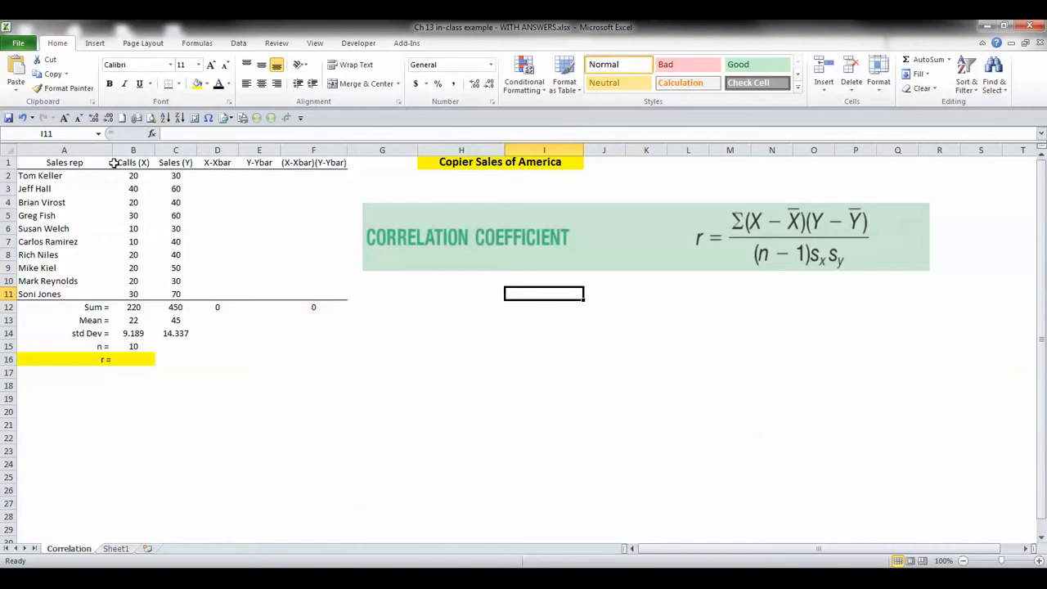
Step: Insert a markers-only scatter chart of the Calls and Sales data in B1:C11 and move it below the formula picture
left_click_drag(114, 162, 175, 286)
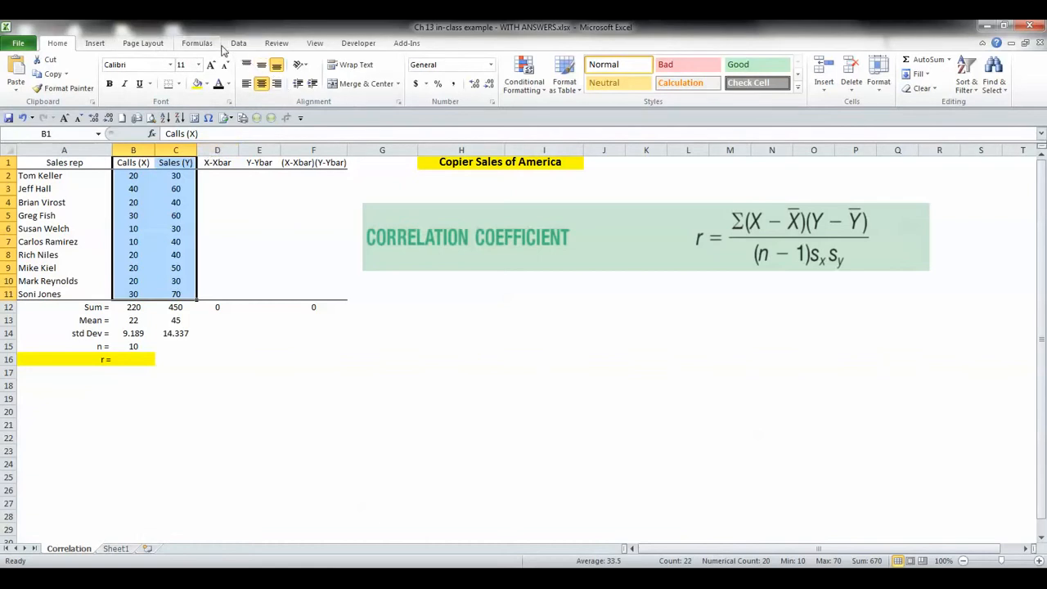
left_click(96, 44)
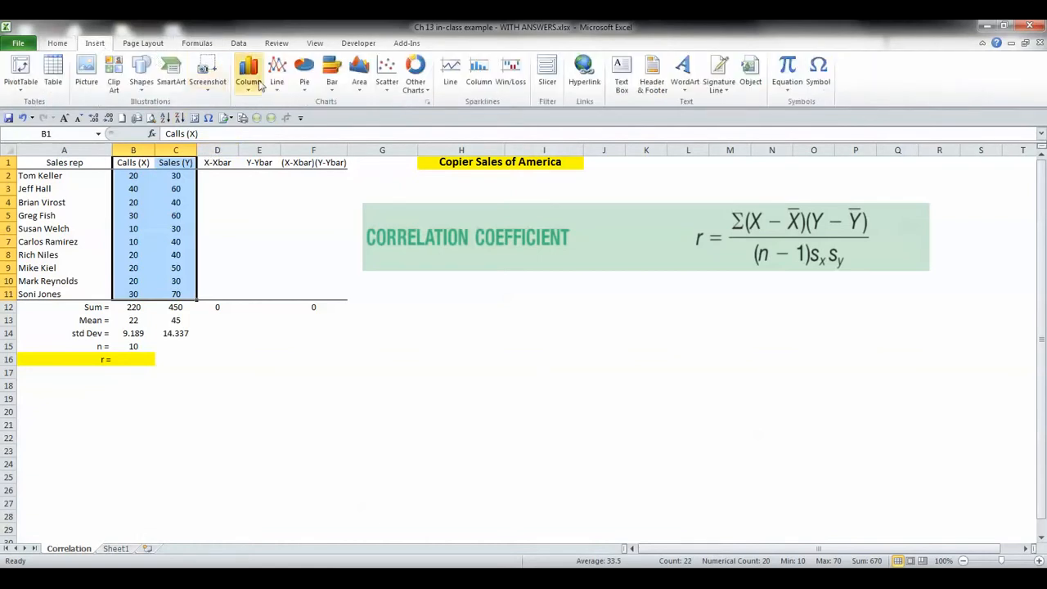
left_click(386, 75)
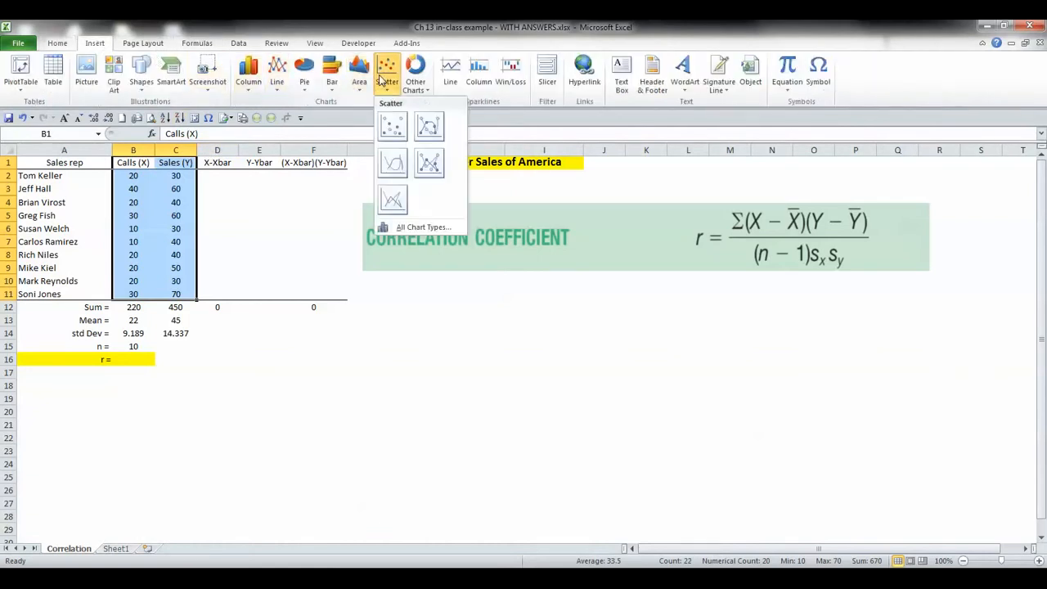
left_click(393, 131)
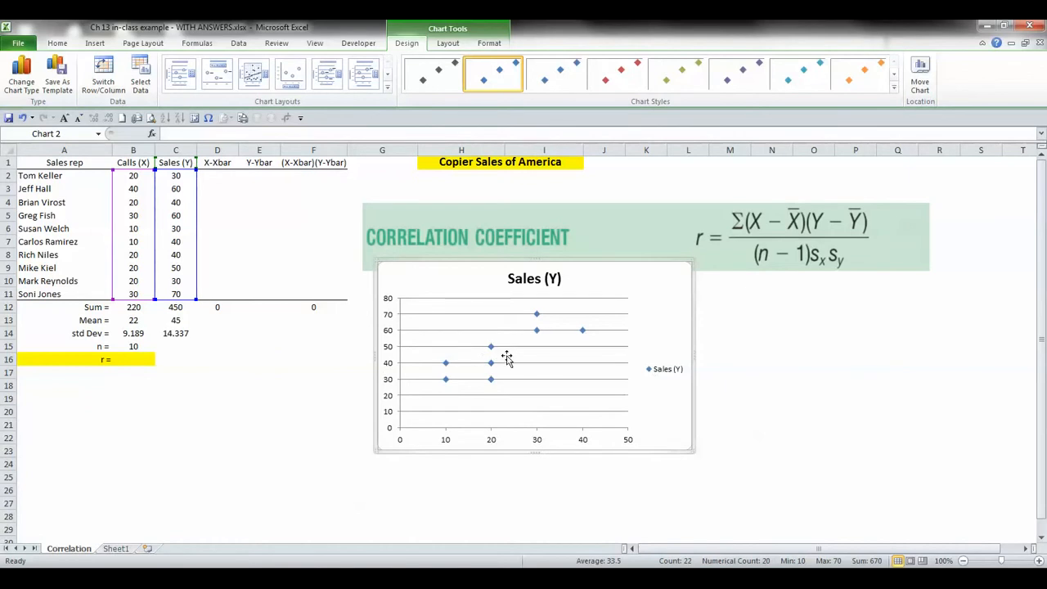
left_click_drag(494, 262, 492, 323)
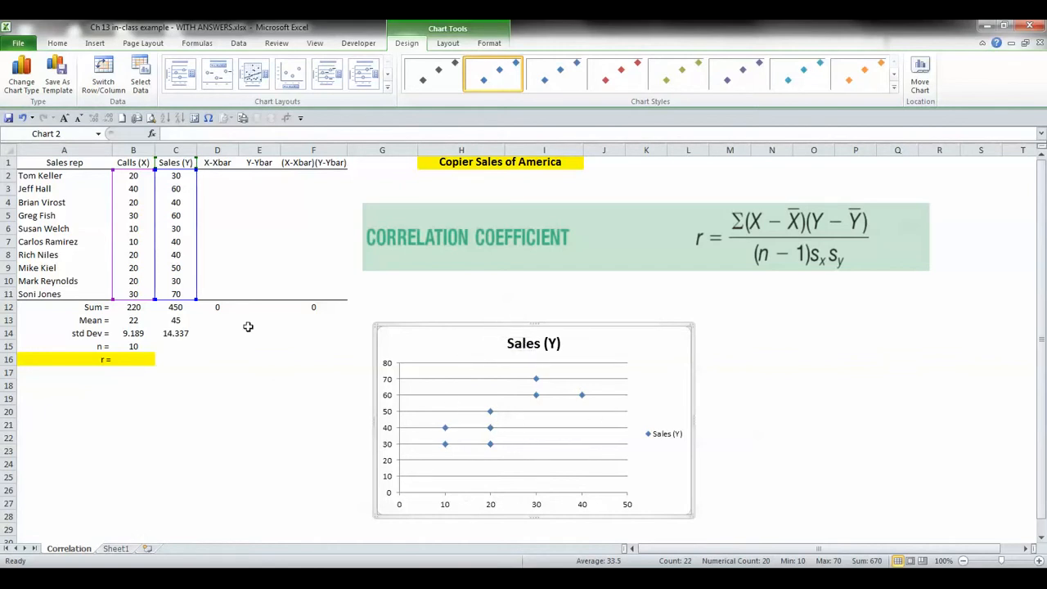
Step: Deselect the Sales (Y) chart and open MegaStat's Scatterplot dialog
left_click(433, 307)
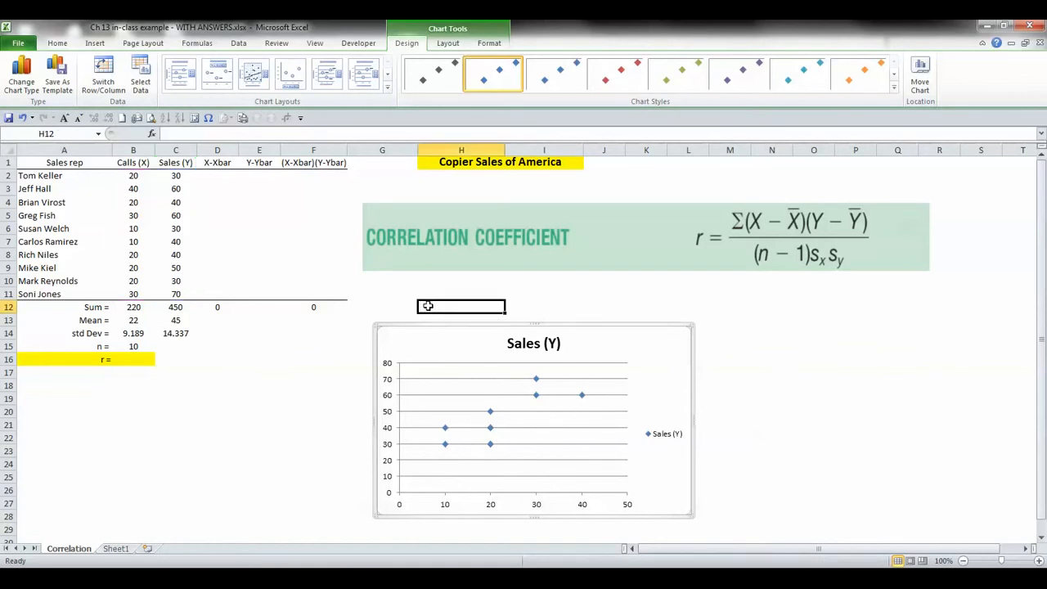
left_click(378, 297)
left_click(314, 359)
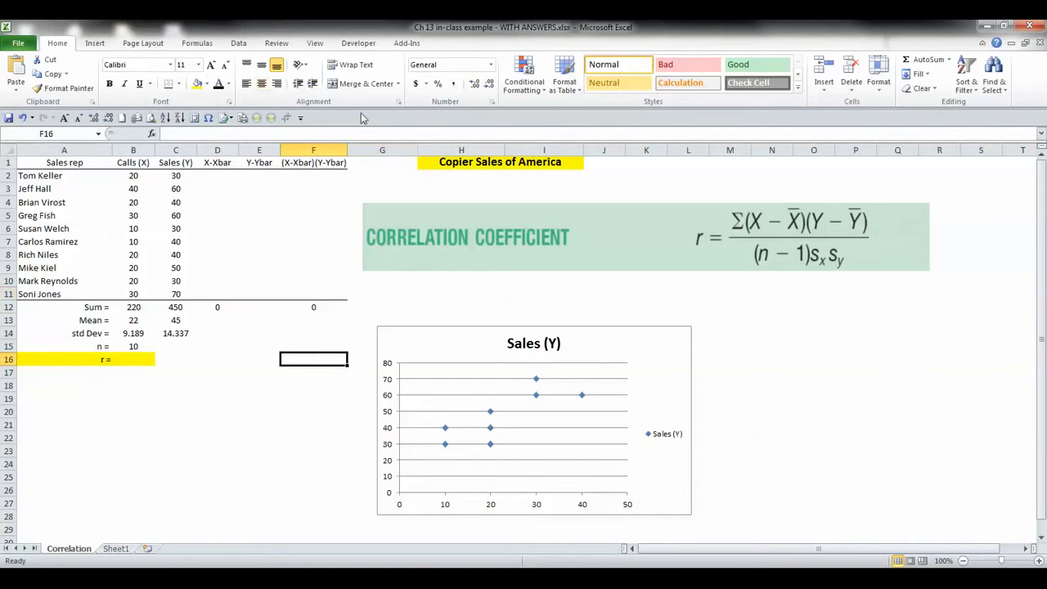
left_click(405, 45)
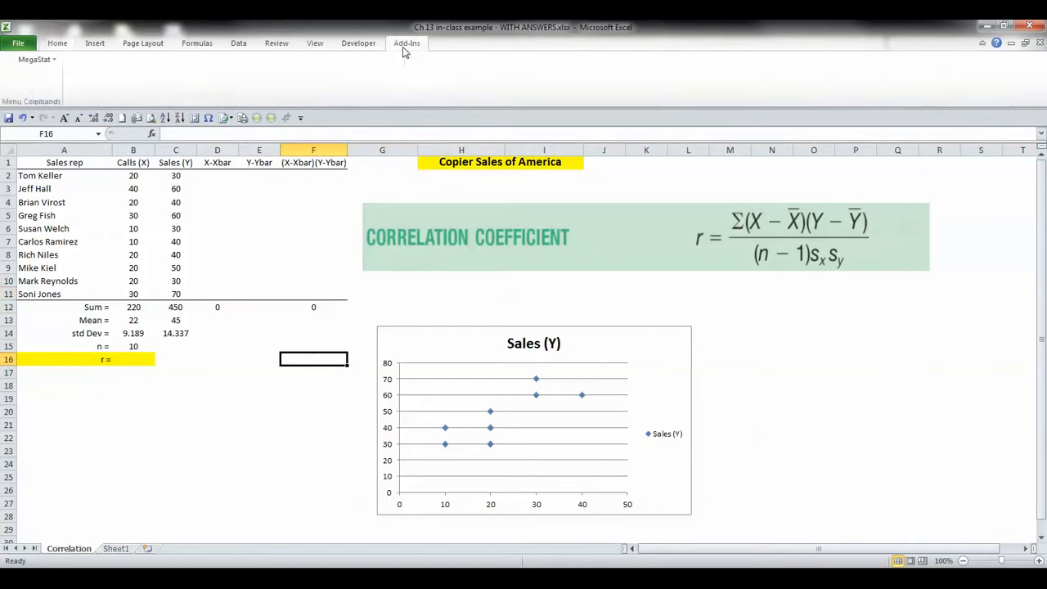
left_click(53, 64)
mouse_move(76, 168)
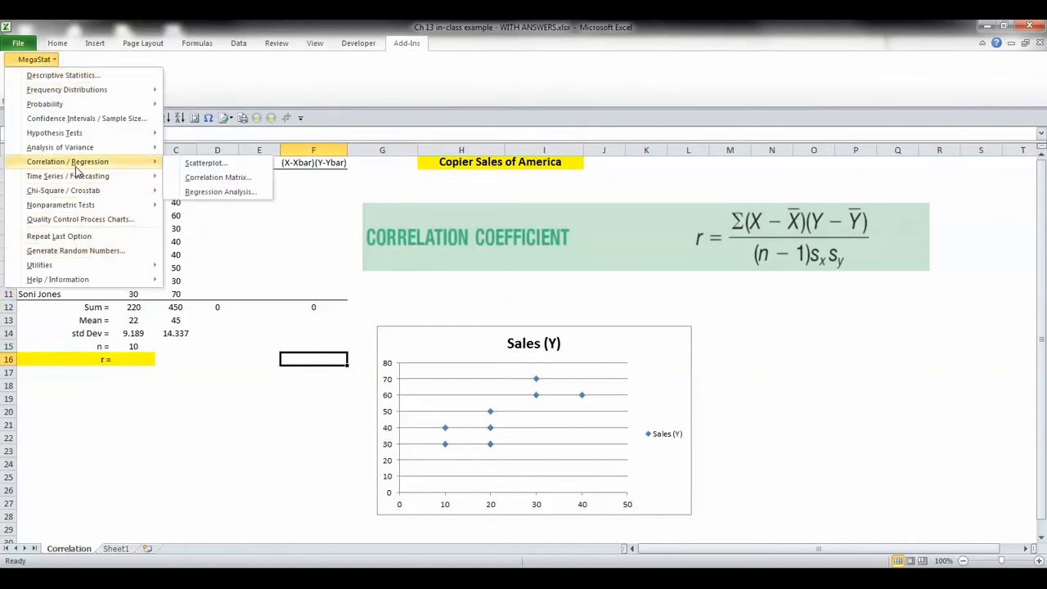
left_click(197, 168)
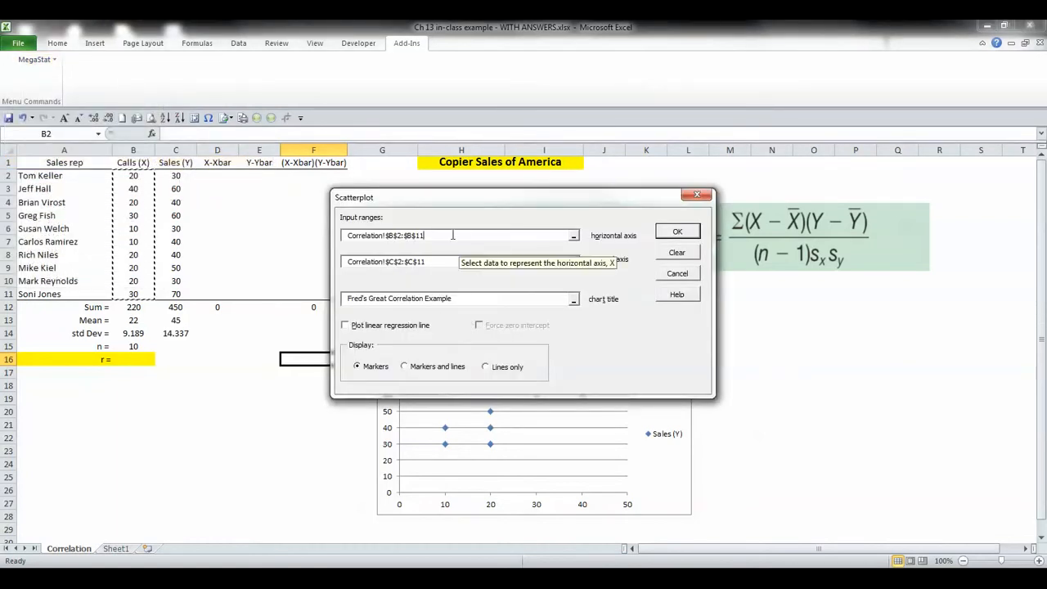
Step: Clear both scatterplot input ranges and reselect B2:B11 for the horizontal axis and C2:C11 for the vertical axis
key("BackSpace")
key("BackSpace")
key("BackSpace")
key("BackSpace")
key("BackSpace")
key("BackSpace")
key("BackSpace")
key("BackSpace")
key("BackSpace")
key("BackSpace")
key("BackSpace")
key("BackSpace")
key("BackSpace")
key("BackSpace")
key("BackSpace")
key("BackSpace")
key("BackSpace")
key("BackSpace")
key("BackSpace")
key("BackSpace")
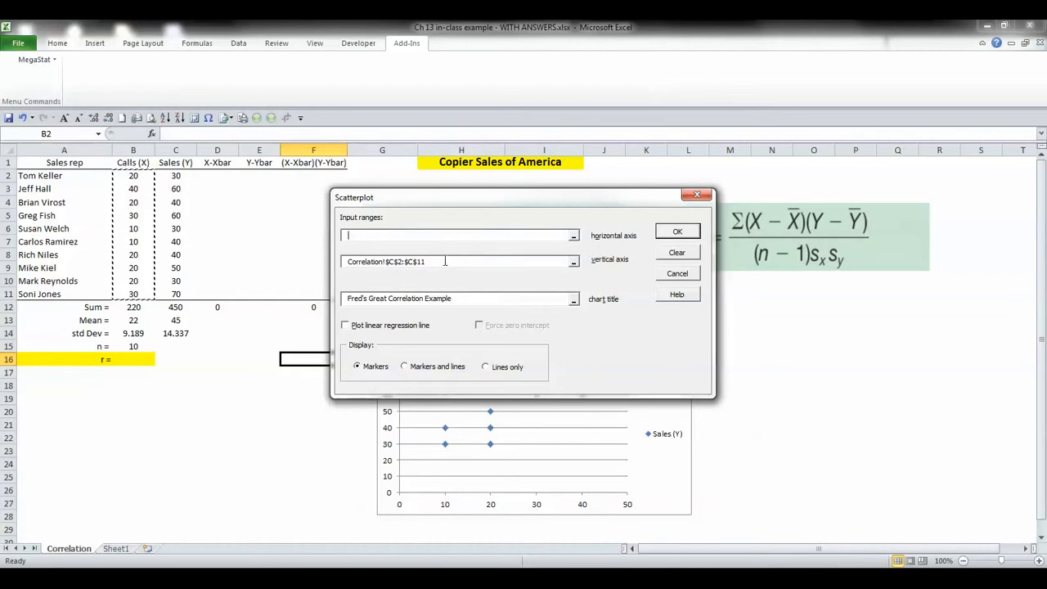
left_click(445, 261)
key("BackSpace")
key("BackSpace")
key("BackSpace")
key("BackSpace")
key("BackSpace")
key("BackSpace")
key("BackSpace")
key("BackSpace")
key("BackSpace")
key("BackSpace")
key("BackSpace")
key("BackSpace")
key("BackSpace")
key("BackSpace")
key("BackSpace")
key("BackSpace")
key("BackSpace")
key("BackSpace")
key("BackSpace")
key("BackSpace")
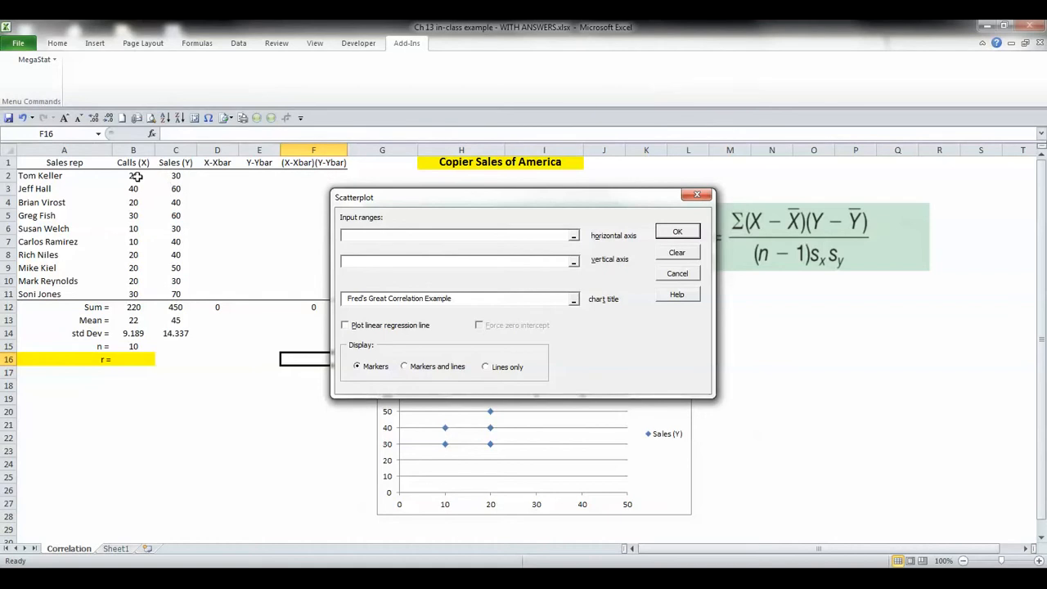
left_click_drag(136, 176, 130, 296)
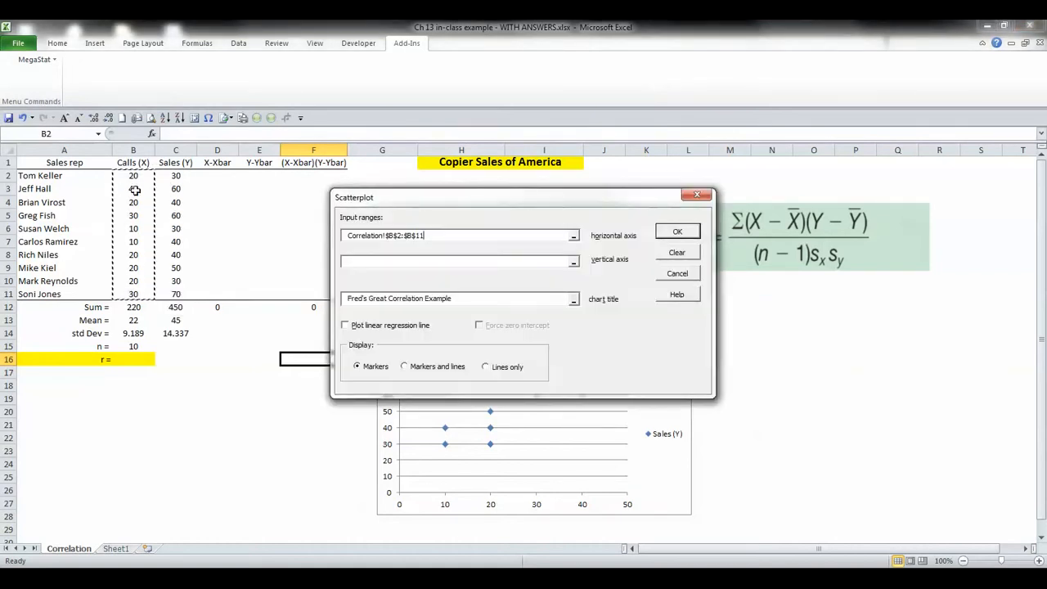
left_click(370, 263)
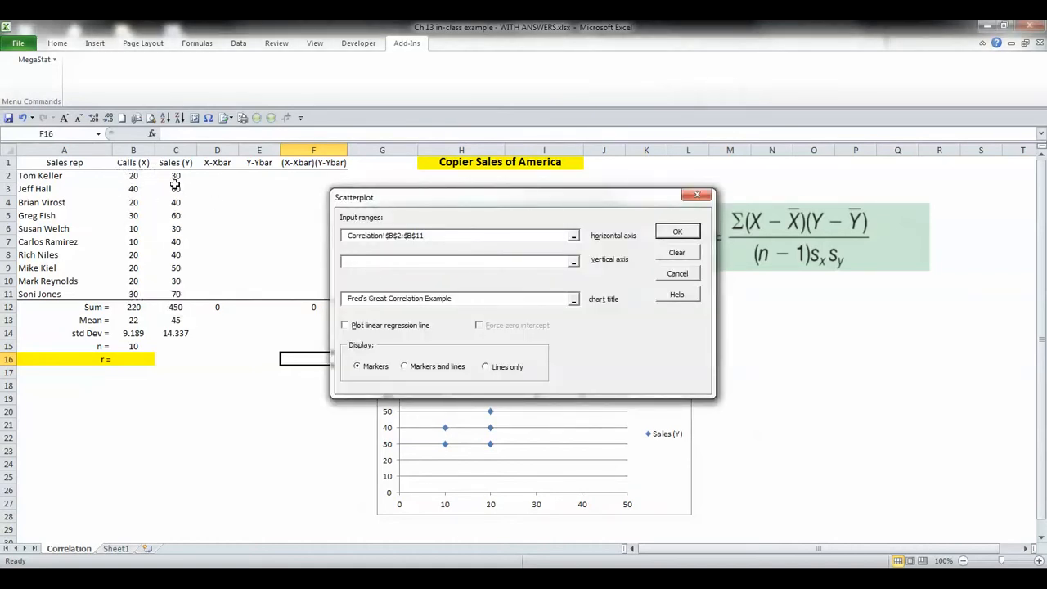
left_click_drag(175, 179, 172, 293)
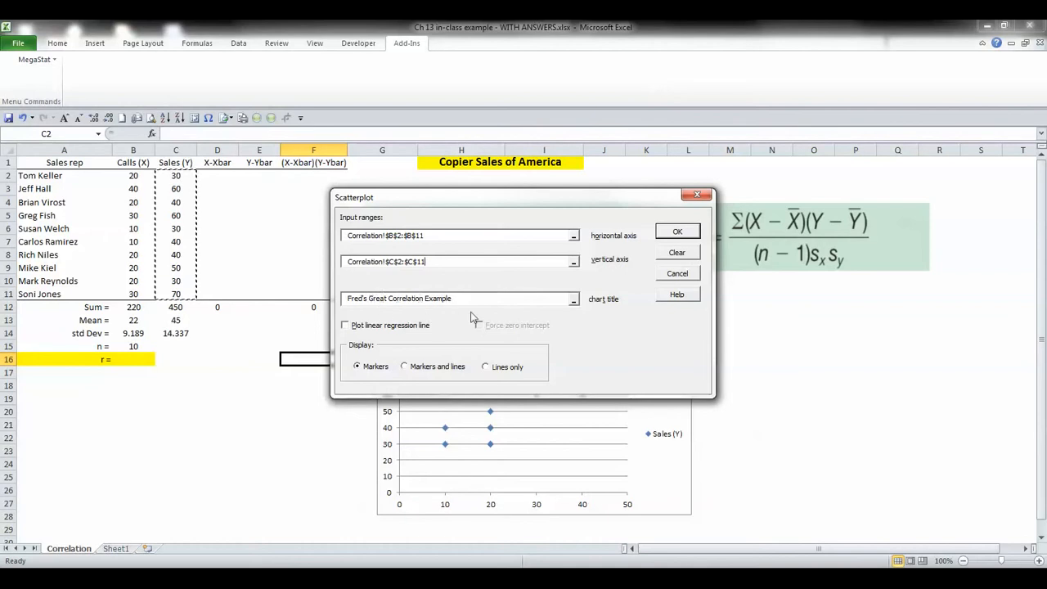
Step: Leave the linear regression line option off and generate the markers scatterplot
left_click(357, 330)
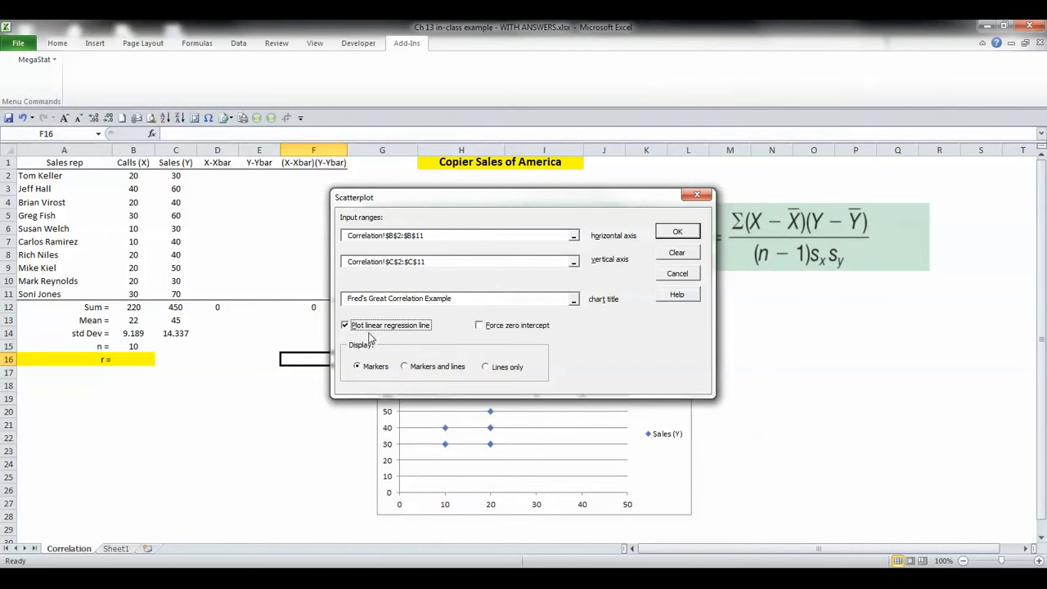
left_click(368, 331)
left_click(677, 234)
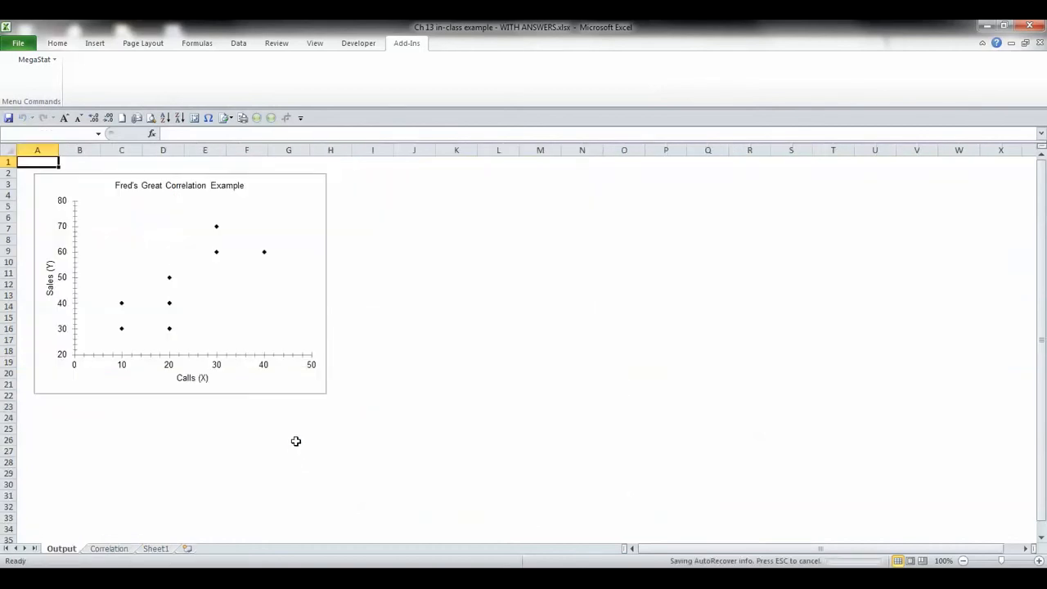
Step: Copy the generated scatterplot from the Output sheet and paste it at cell M13 of the Correlation sheet
left_click(115, 177)
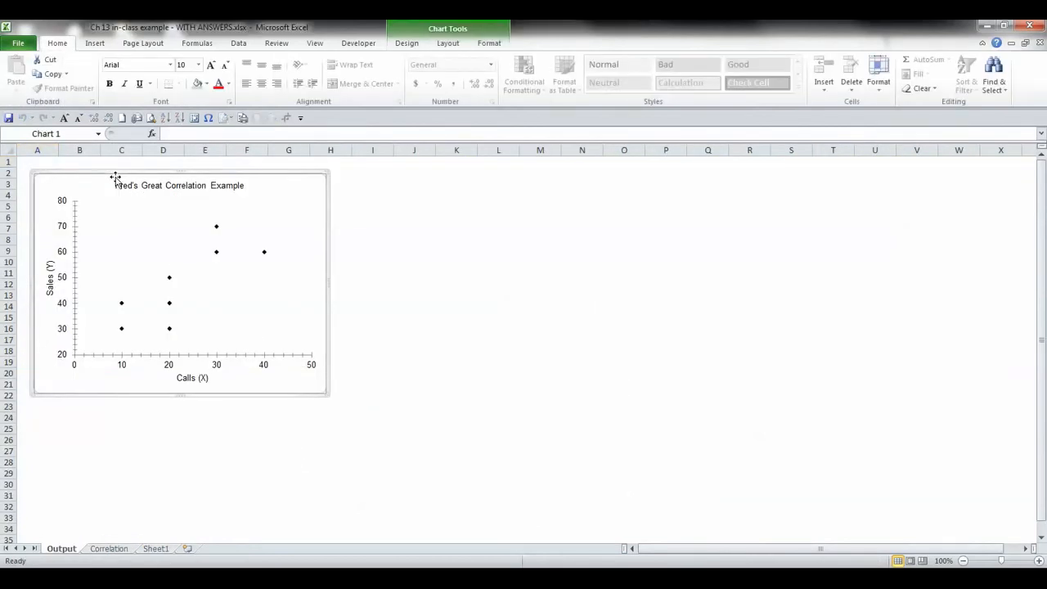
key("ctrl+c")
key("ctrl+Page_Down")
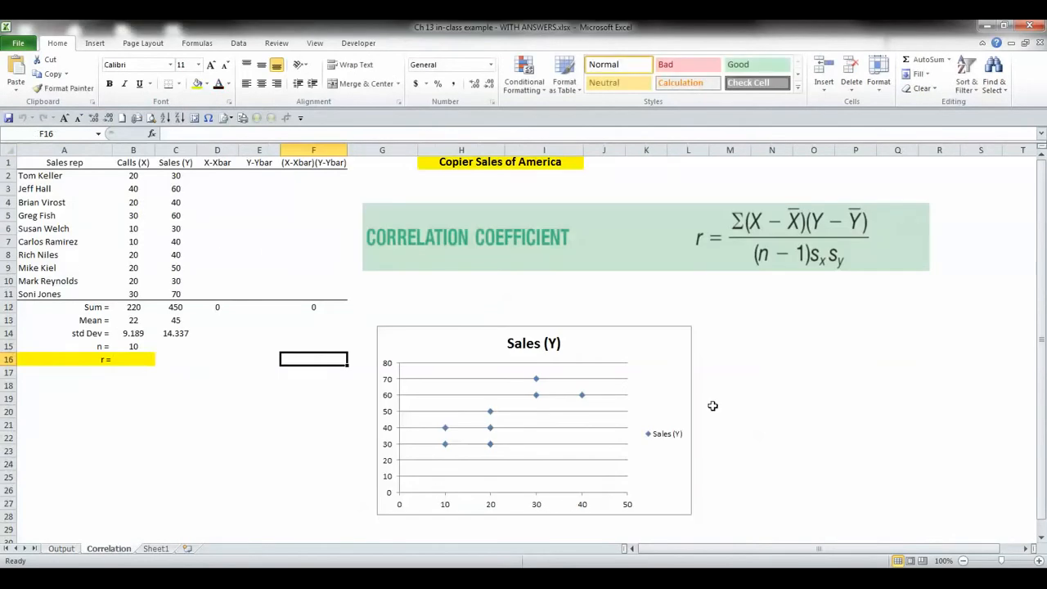
left_click(721, 321)
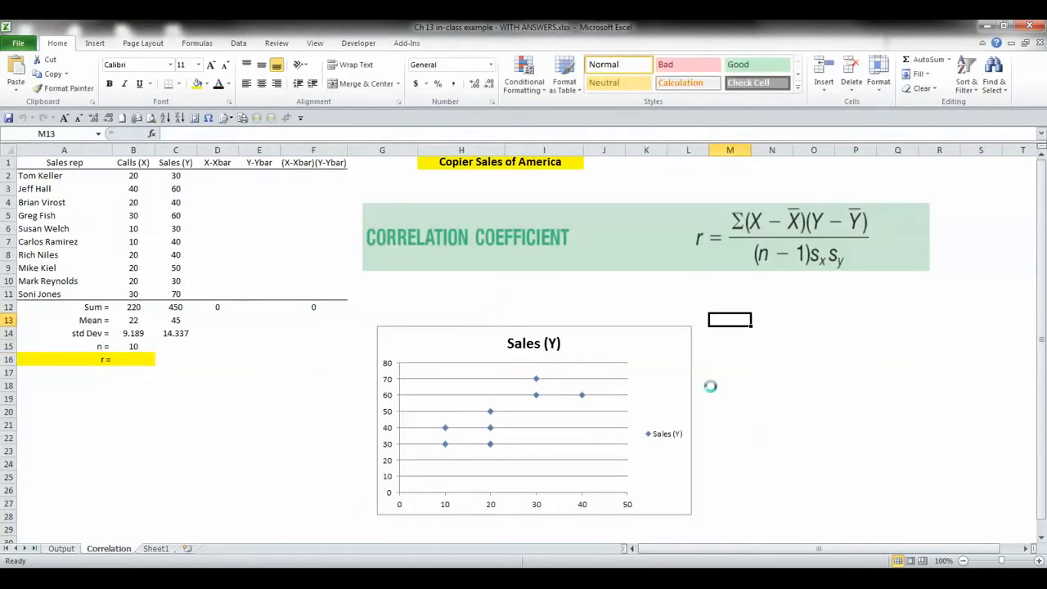
key("ctrl+v")
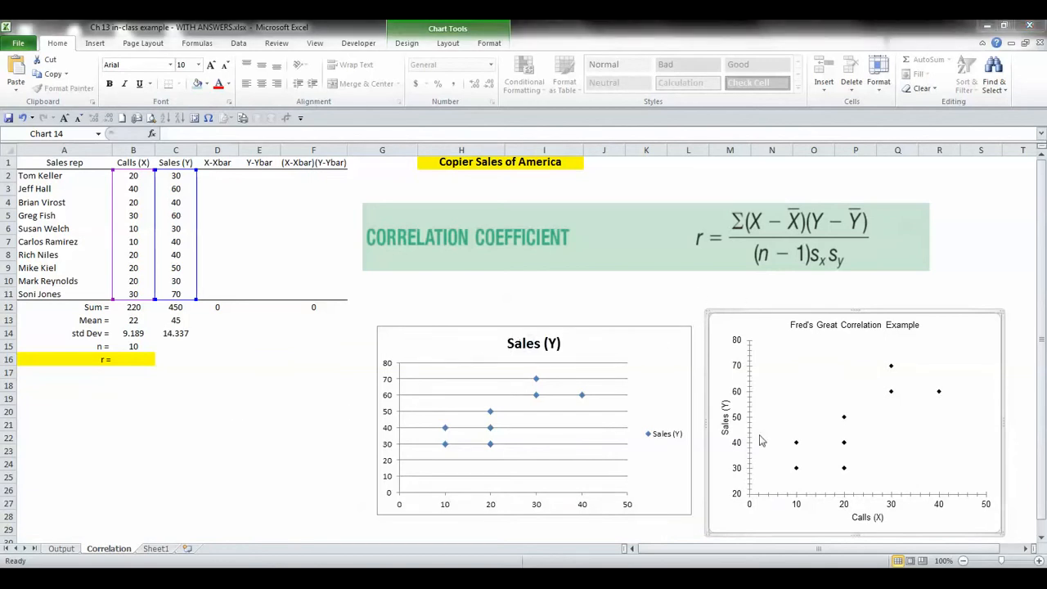
Step: Delete the original Sales (Y) chart and move the pasted scatterplot up directly beneath the formula picture
left_click(444, 328)
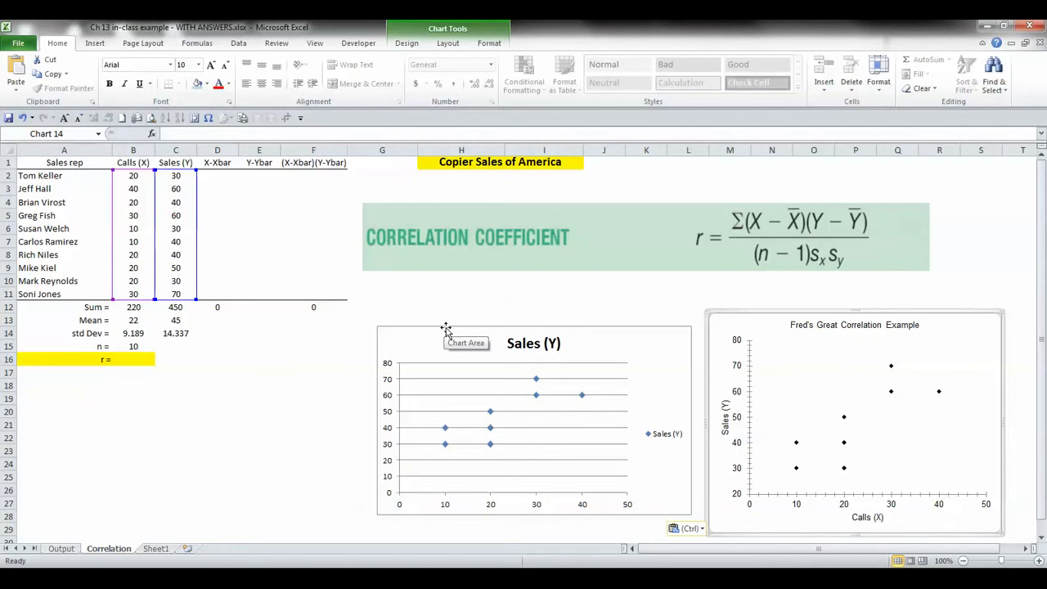
key("Delete")
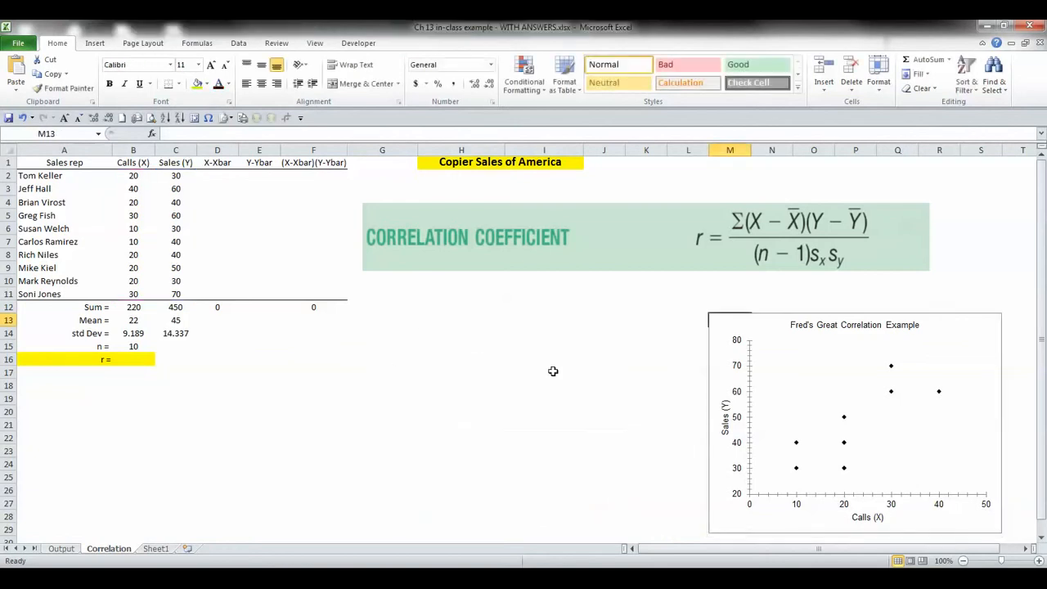
left_click(560, 335)
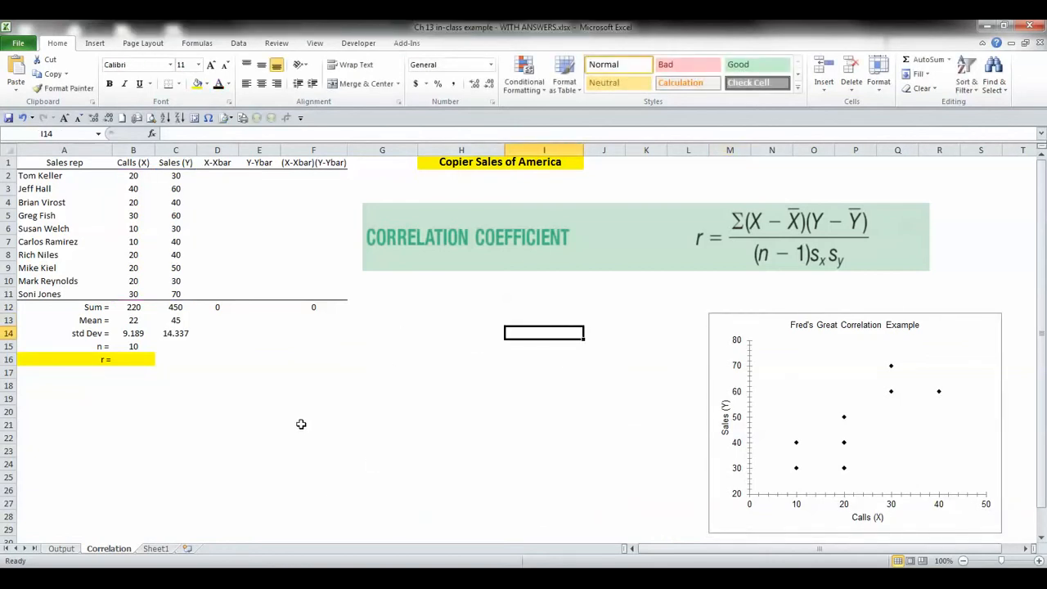
left_click(716, 311)
left_click_drag(716, 310, 685, 282)
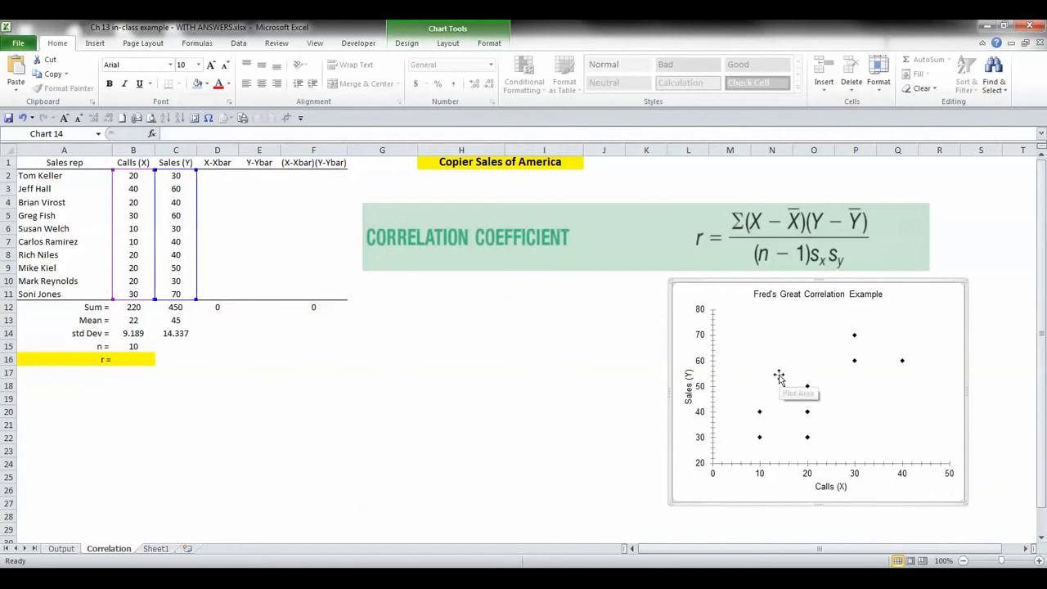
Step: Enter the formula =B2-$B$13 in cell D2 of the X-Xbar column
left_click(219, 177)
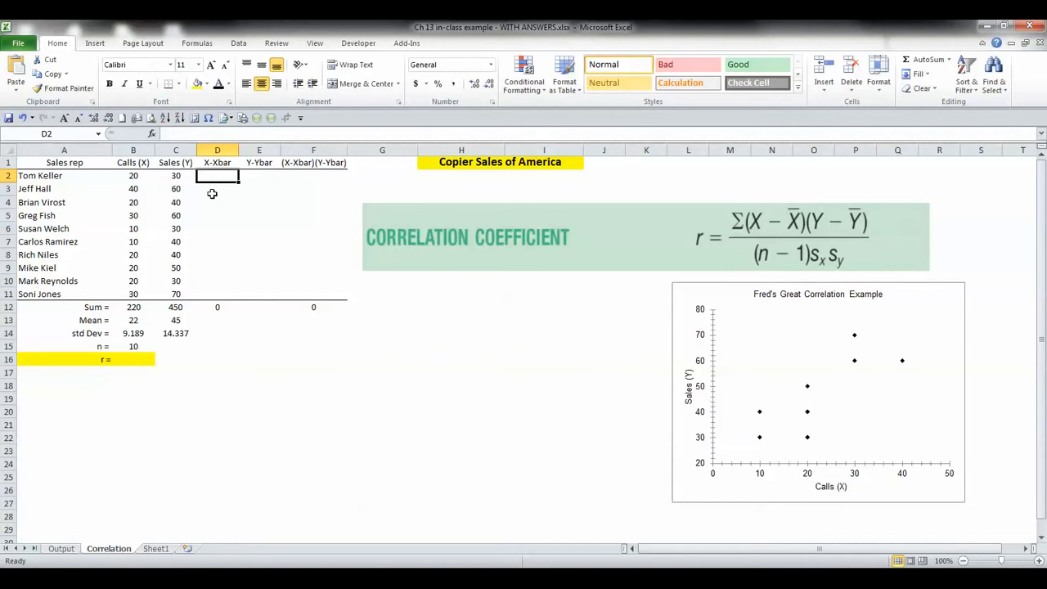
type("=")
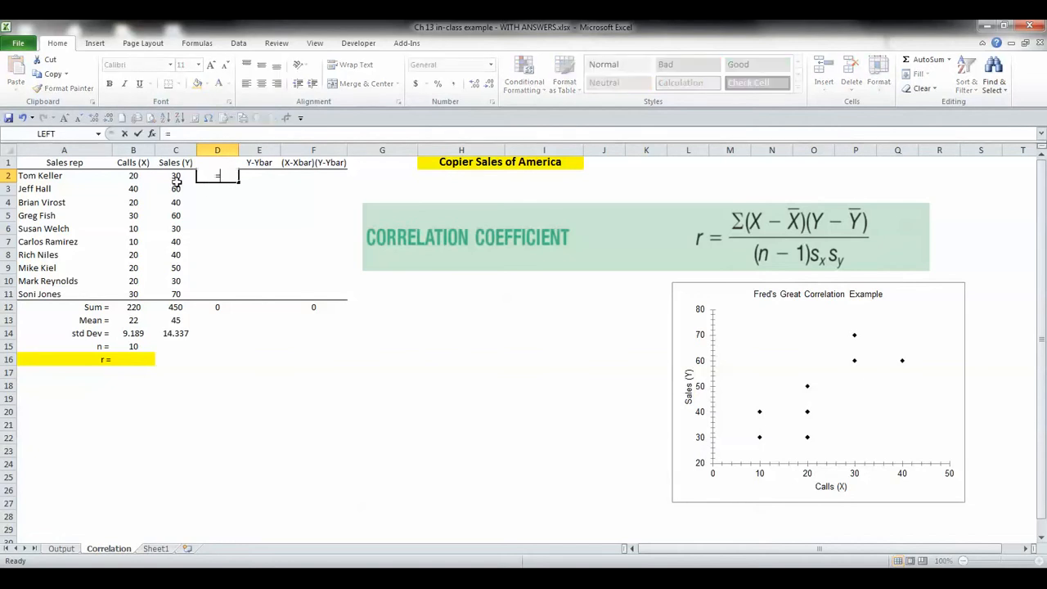
left_click(134, 176)
type("-")
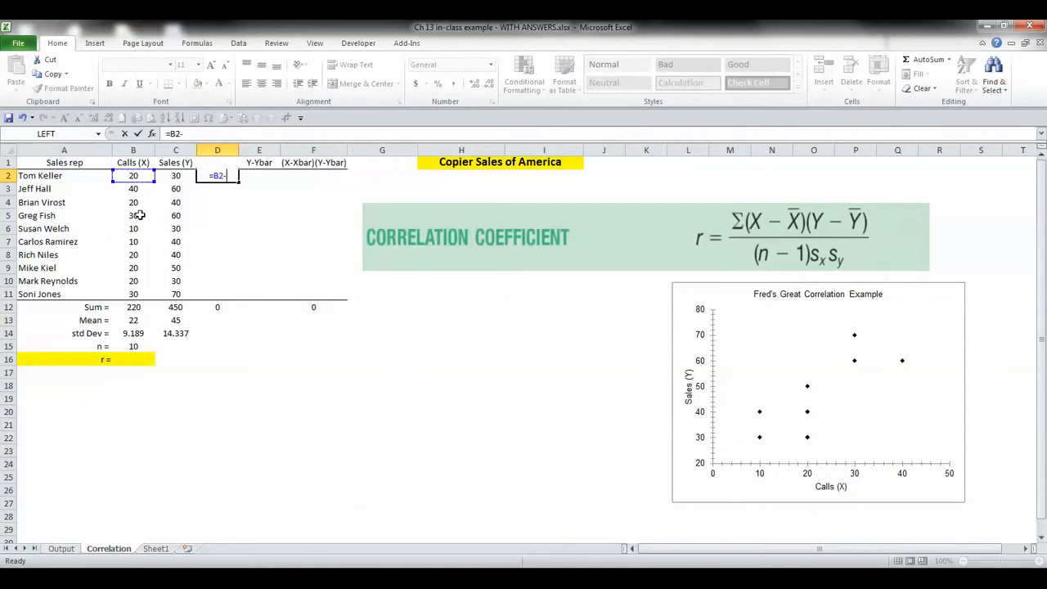
left_click(131, 323)
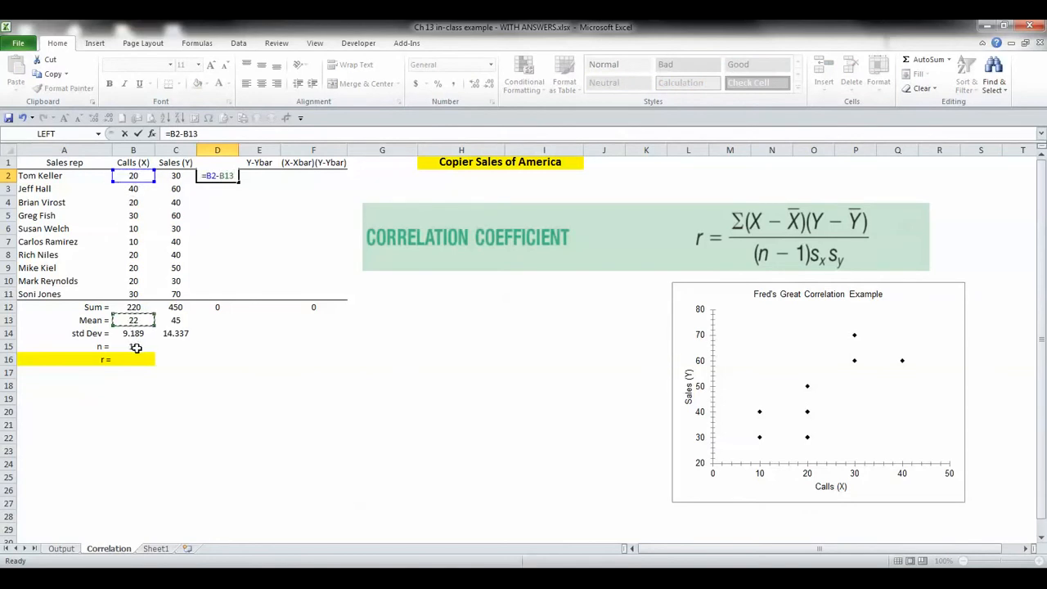
key("F4")
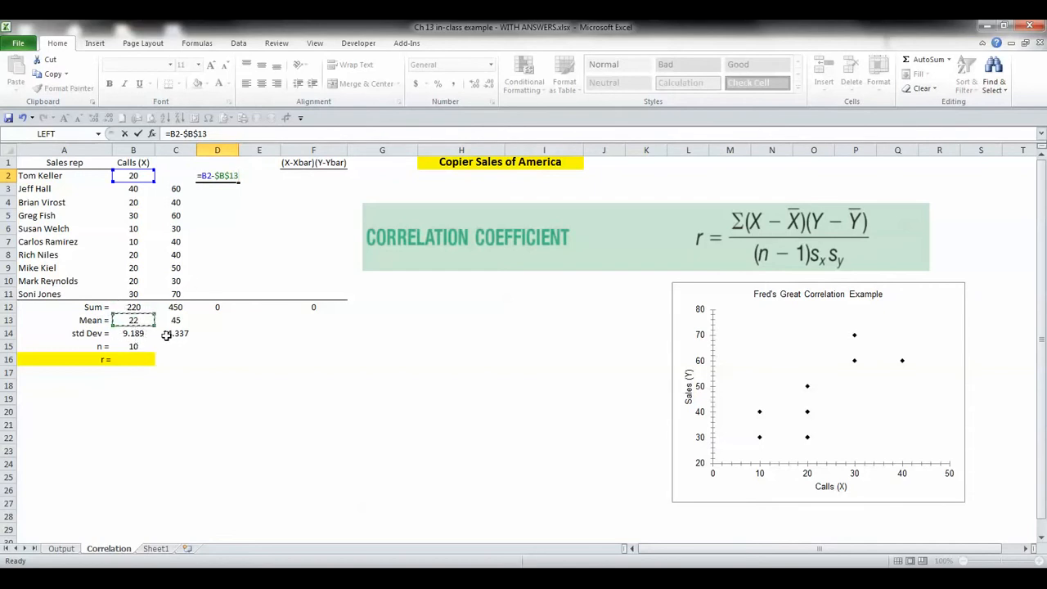
key("Return")
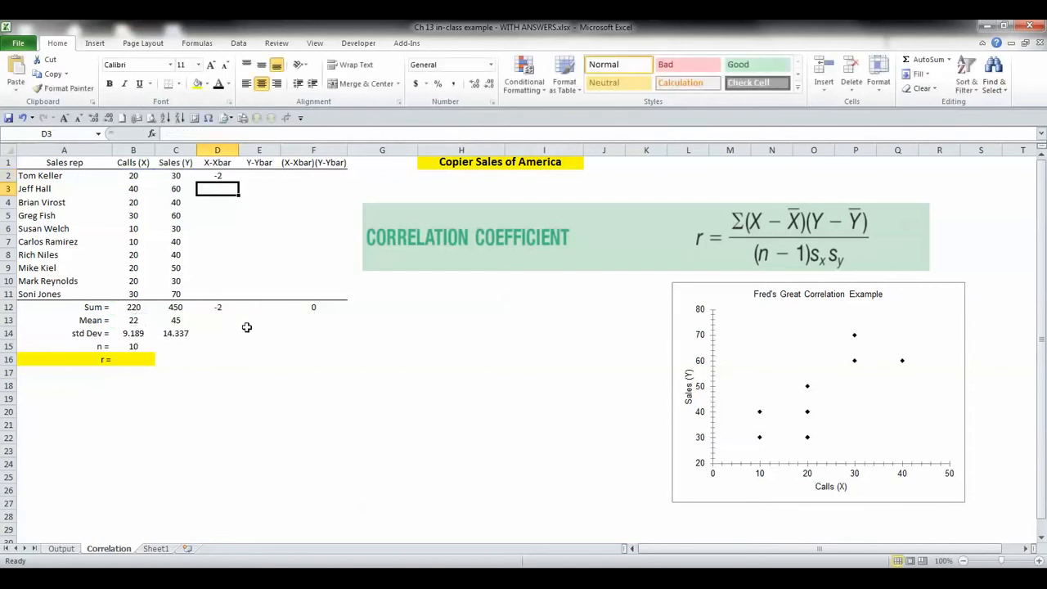
Step: Fill the X-Xbar formula from D2 down to D11, and check the formula in D2 and the column sum in D12
left_click(232, 180)
left_click_drag(238, 185, 238, 296)
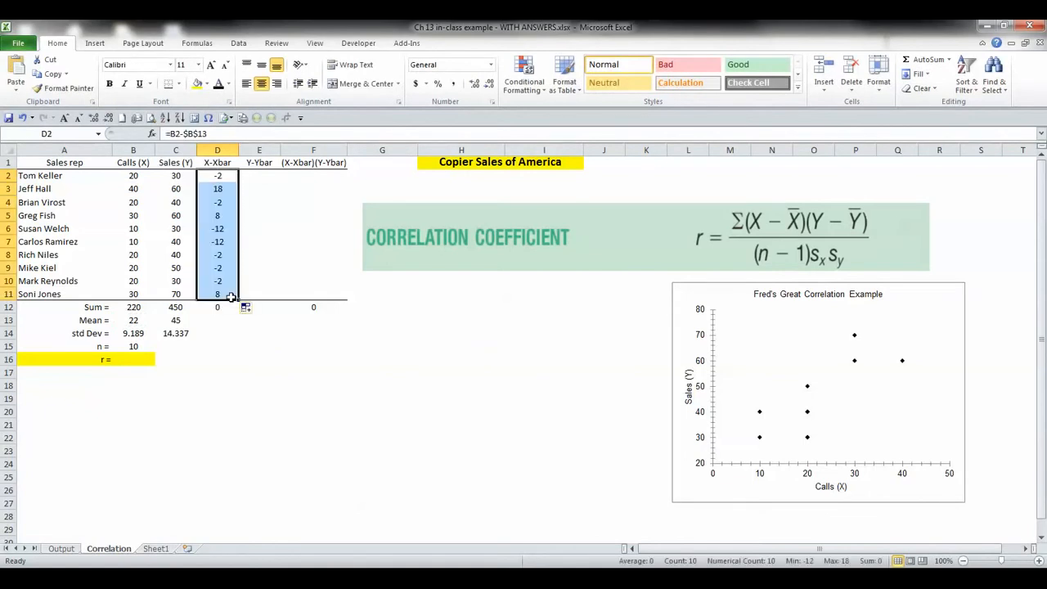
left_click(217, 188)
key("Up")
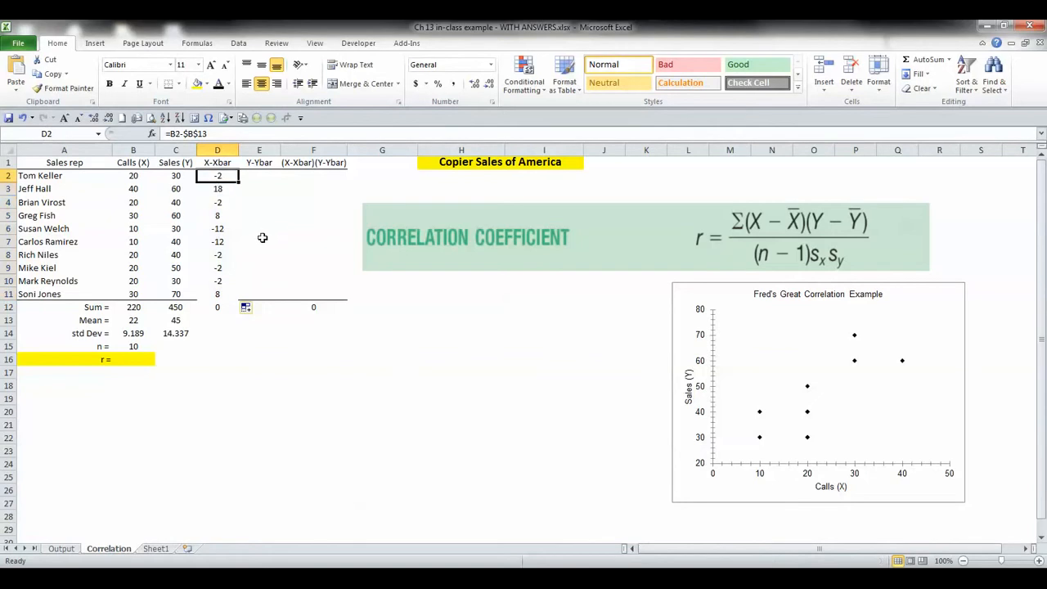
left_click(211, 306)
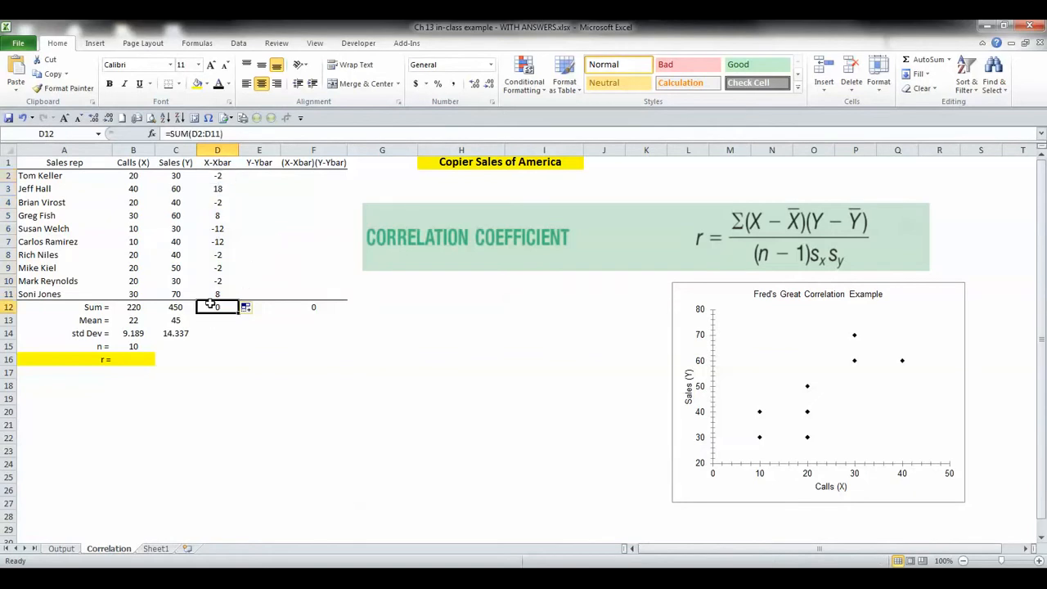
Step: Enter the formula =C2-$C$13 in cell E2 of the Y-Ybar column and fill it down to E11
left_click(267, 174)
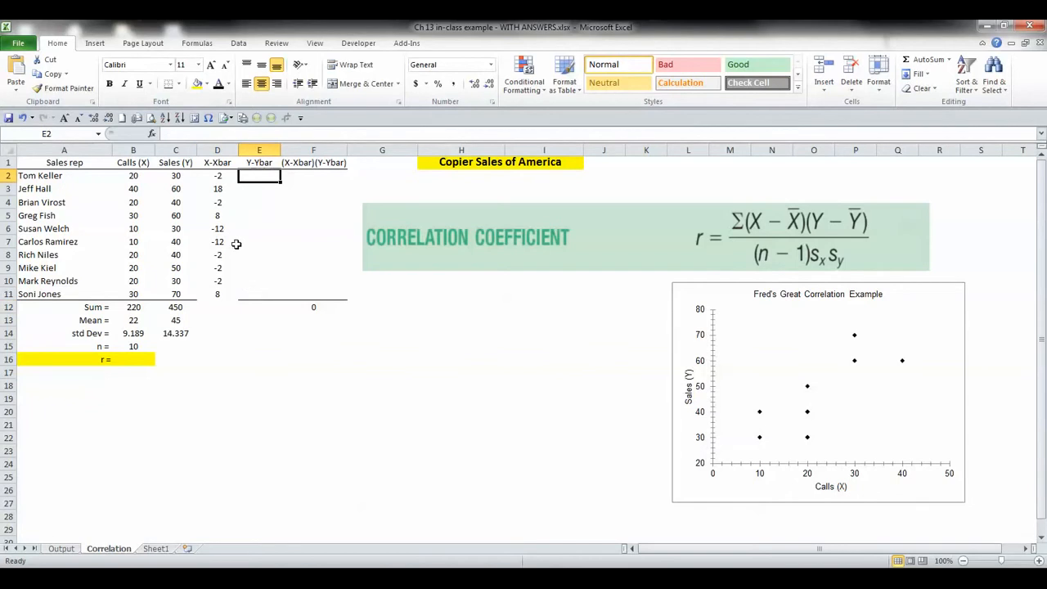
type("=")
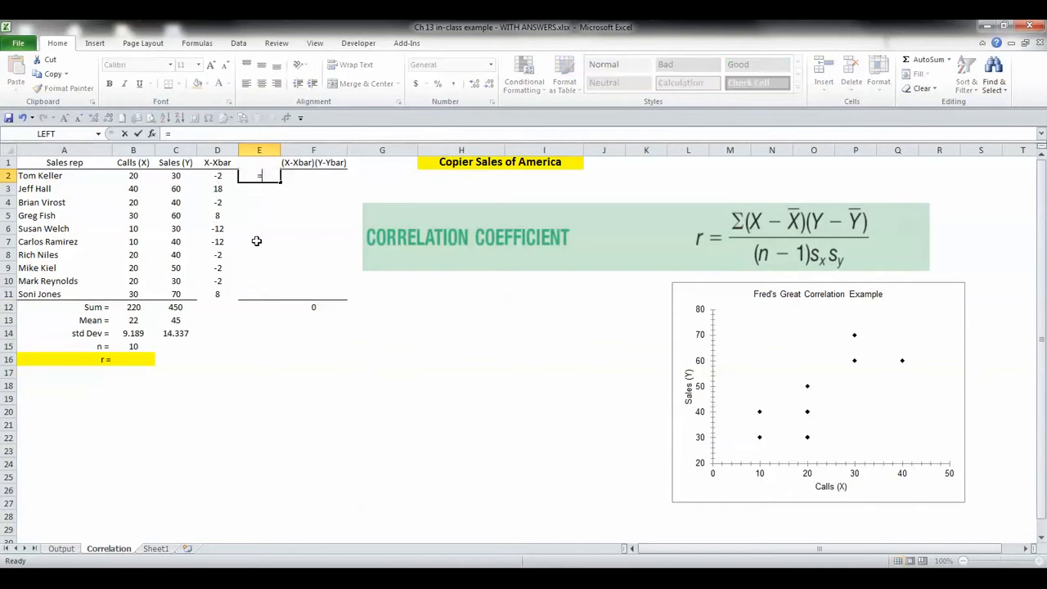
left_click(176, 178)
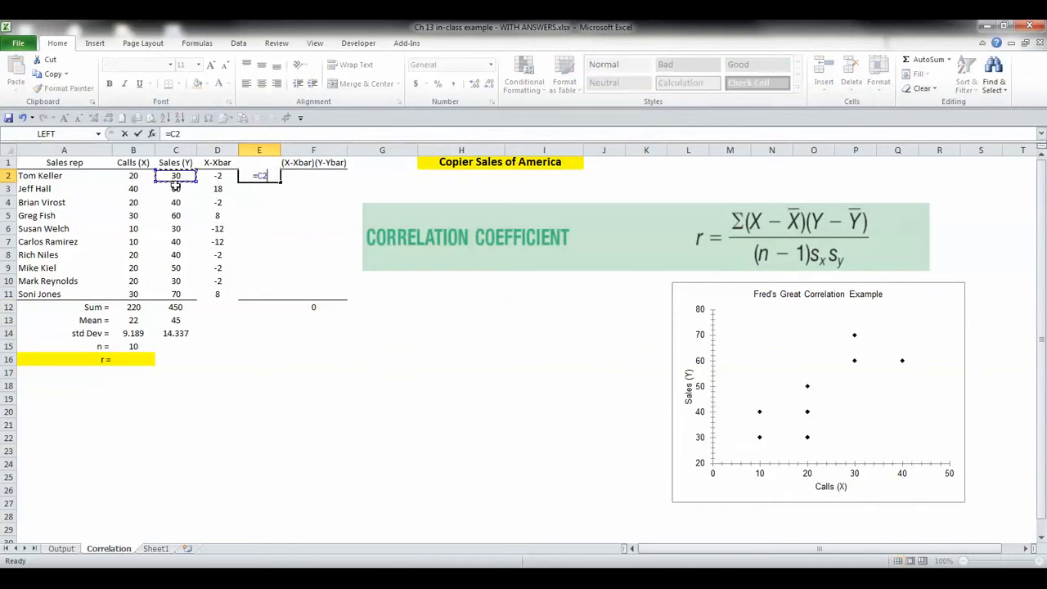
type("-")
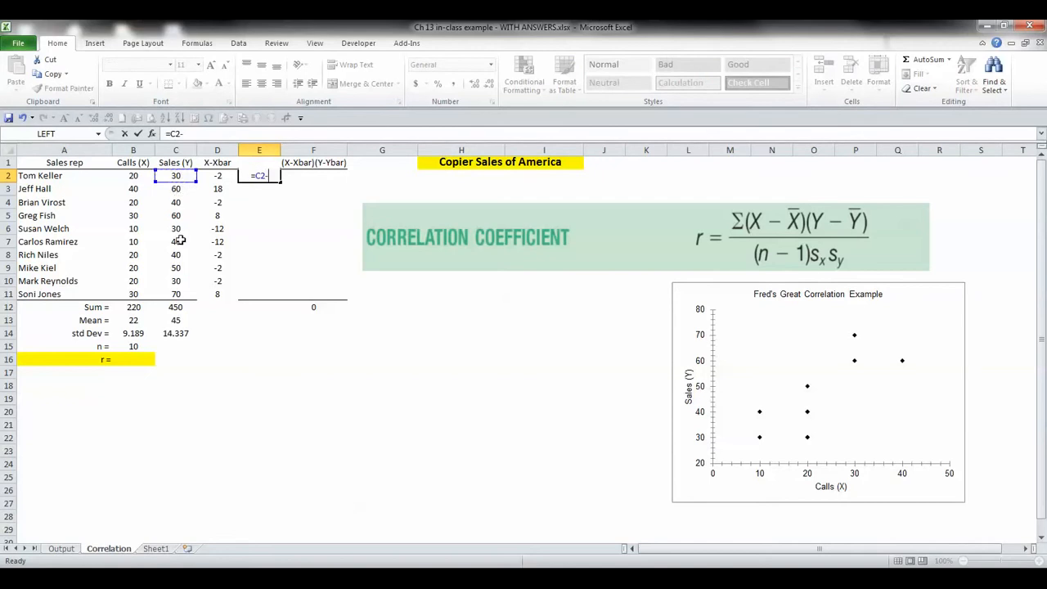
left_click(177, 322)
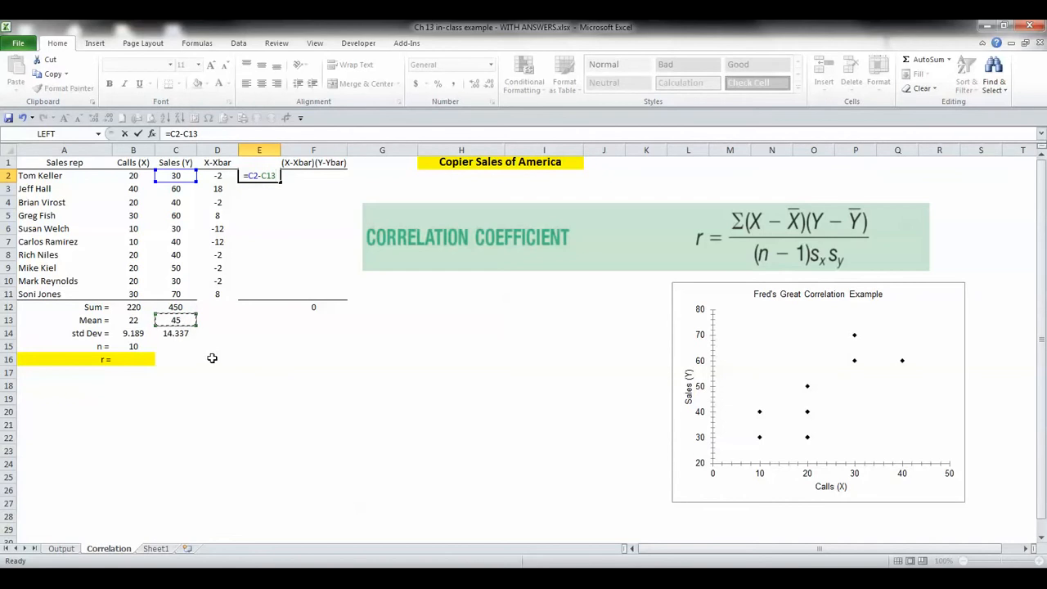
key("F4")
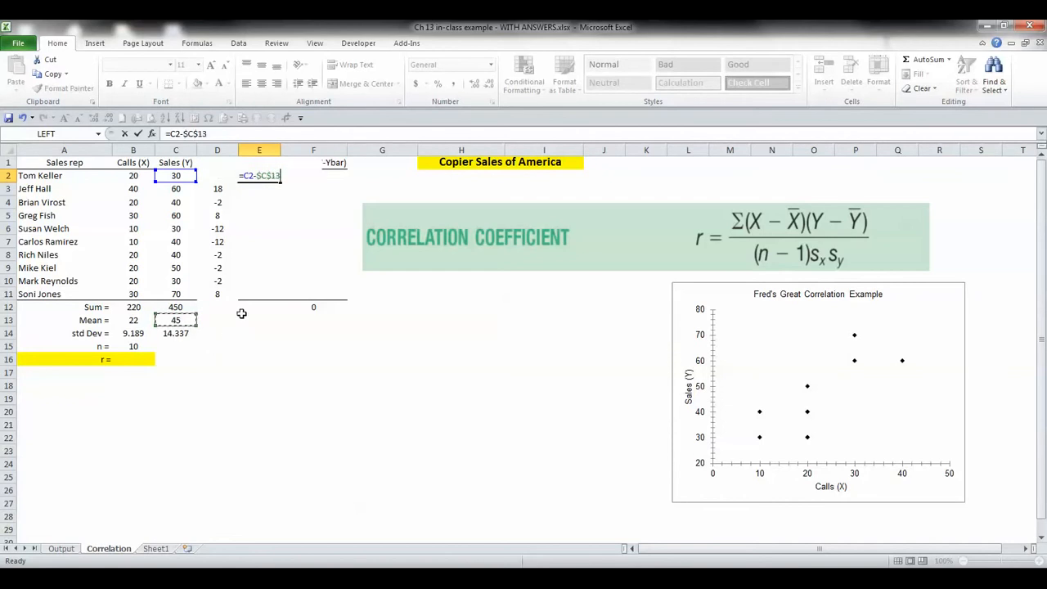
key("Return")
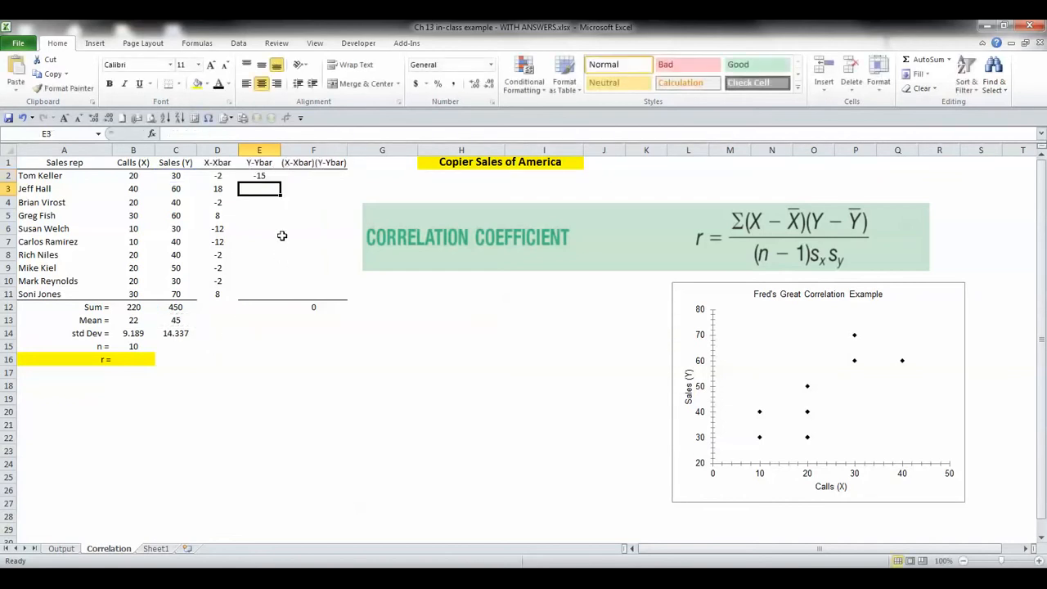
key("Up")
left_click_drag(281, 182, 270, 295)
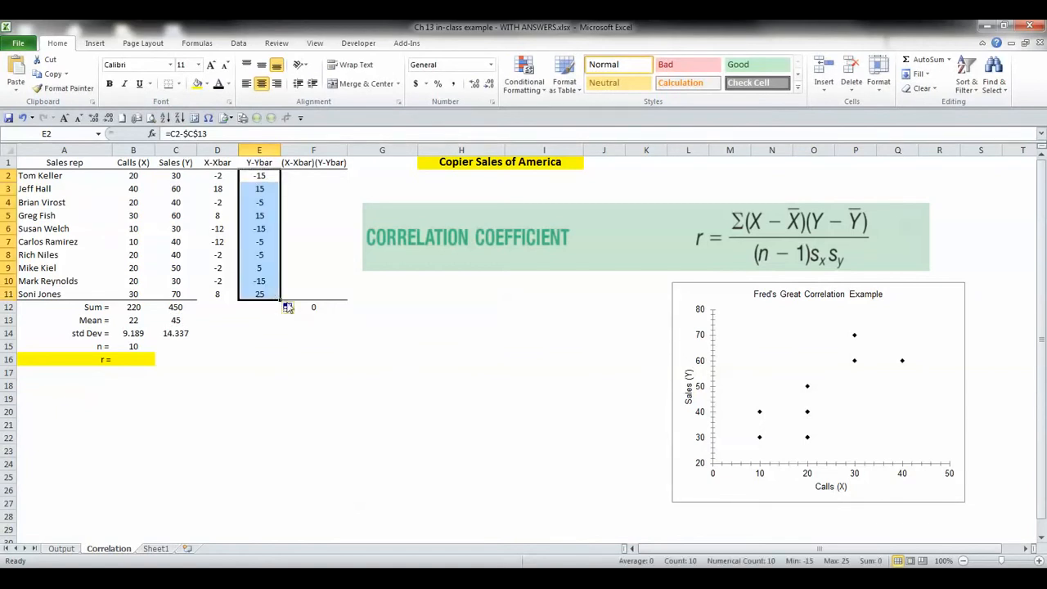
Step: Enter the formula =D2*E2 in cell F2 of the (X-Xbar)(Y-Ybar) column and fill it down to F11
left_click(323, 184)
key("Up")
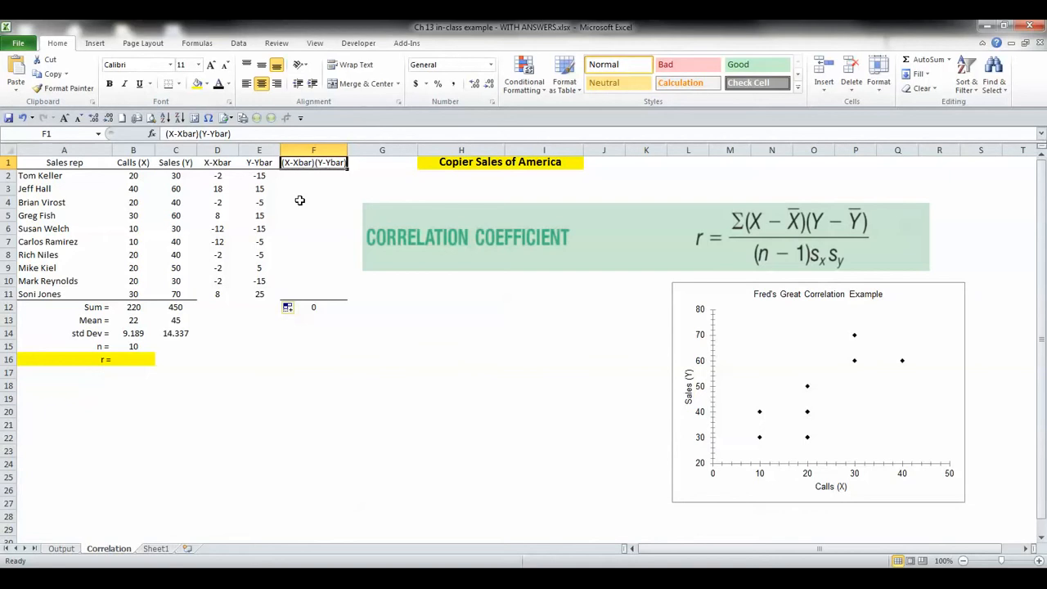
key("Down")
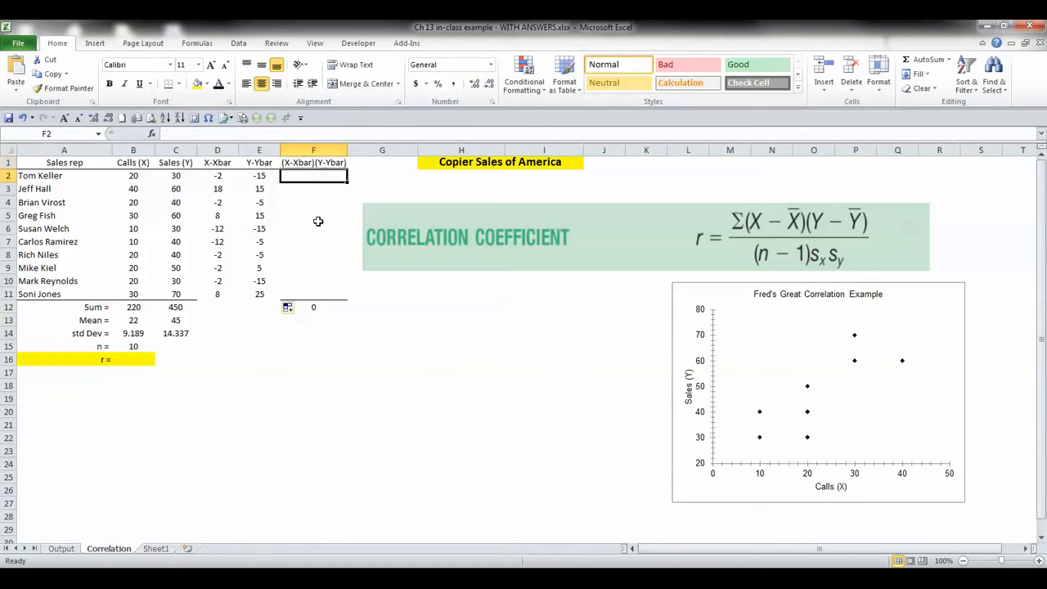
type("=")
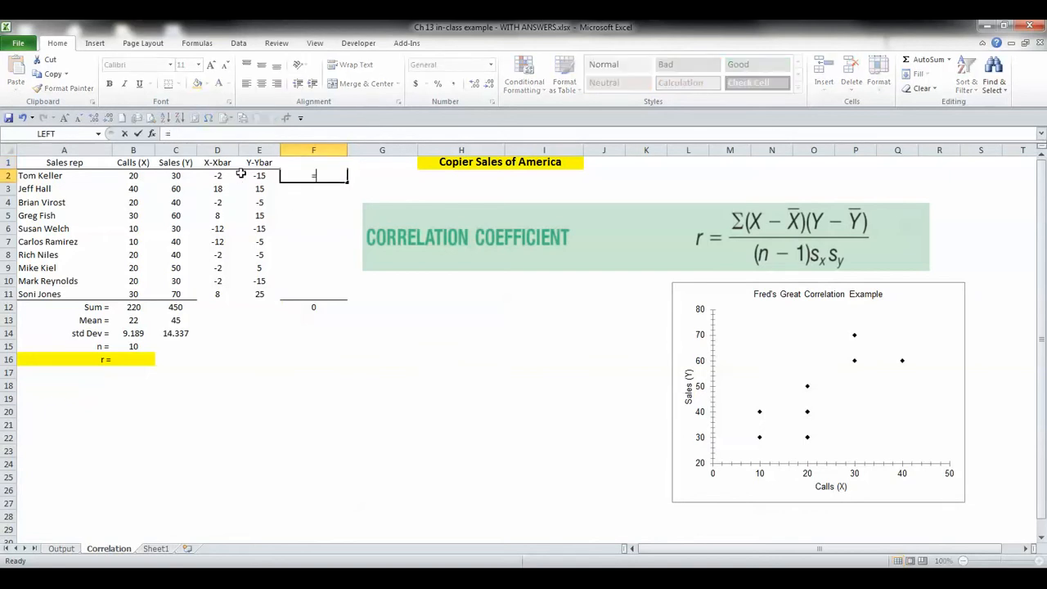
left_click(217, 176)
type("*")
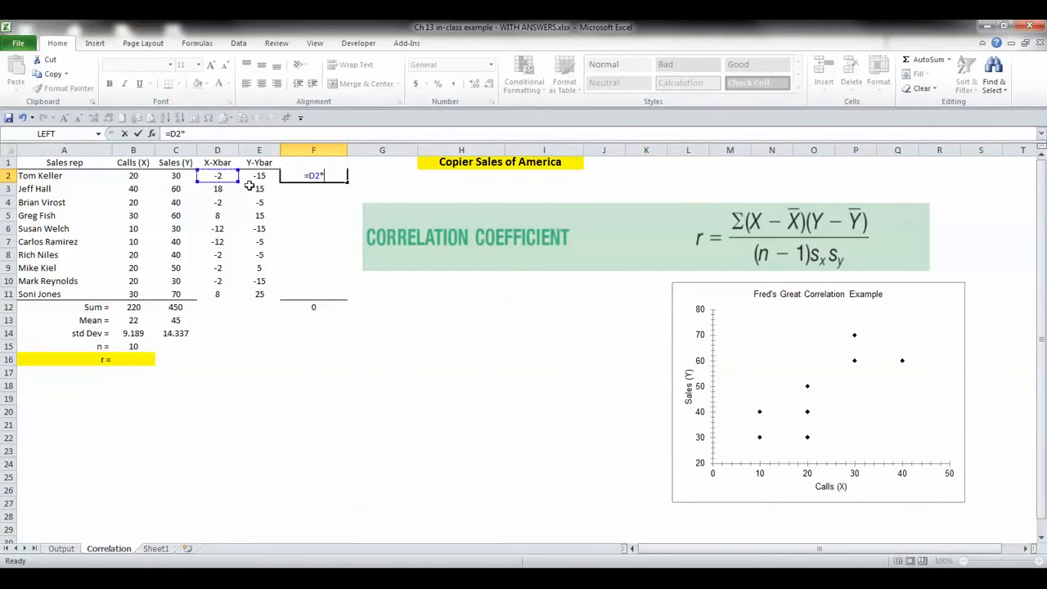
left_click(255, 178)
key("Return")
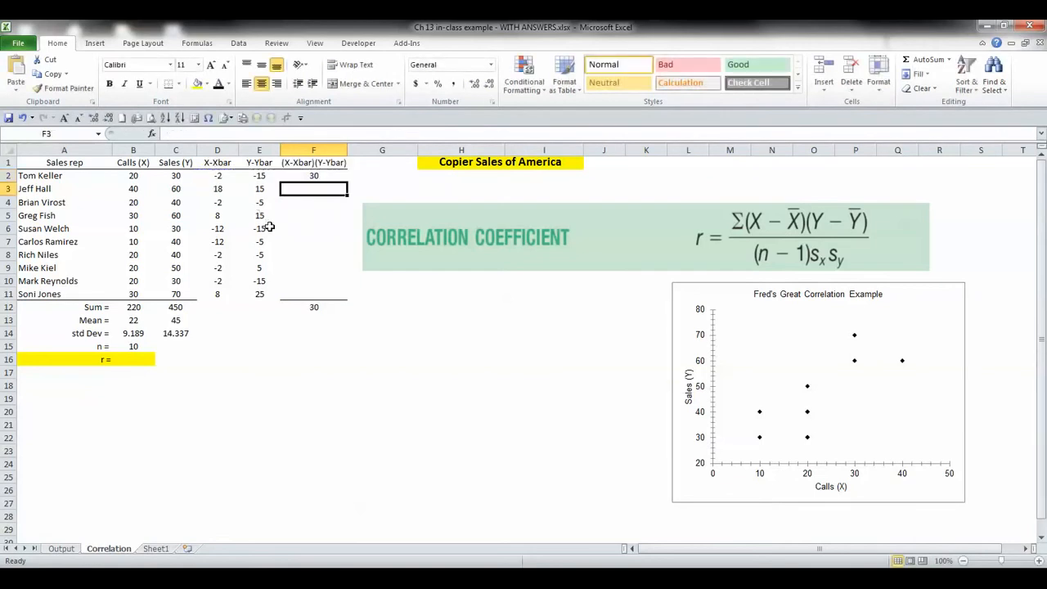
key("Up")
left_click_drag(348, 181, 345, 299)
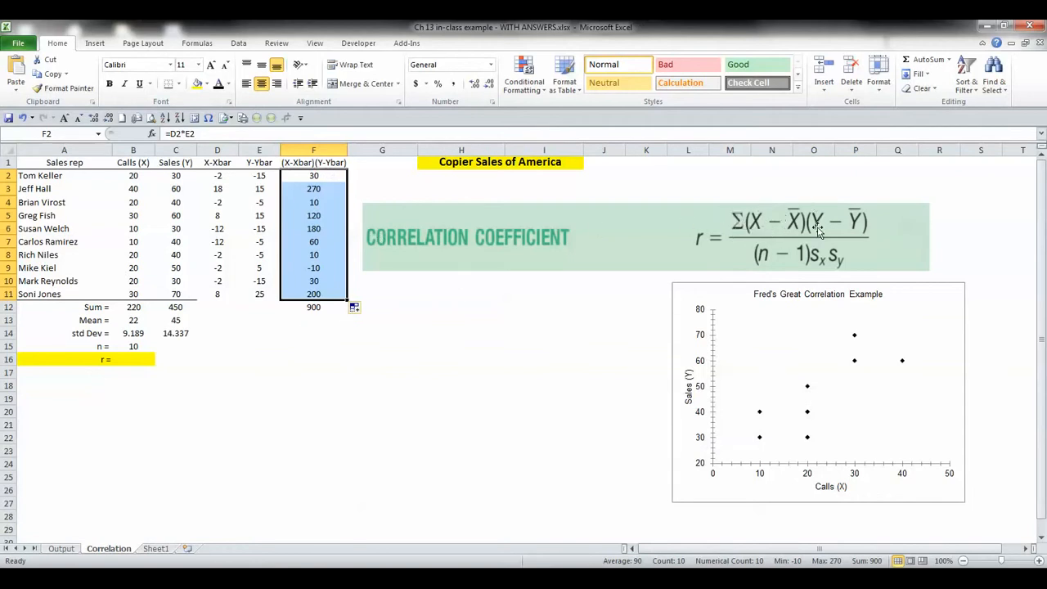
Step: Check which range the sum formula in cell F12 of the (X-Xbar)(Y-Ybar) column covers
left_click(296, 309)
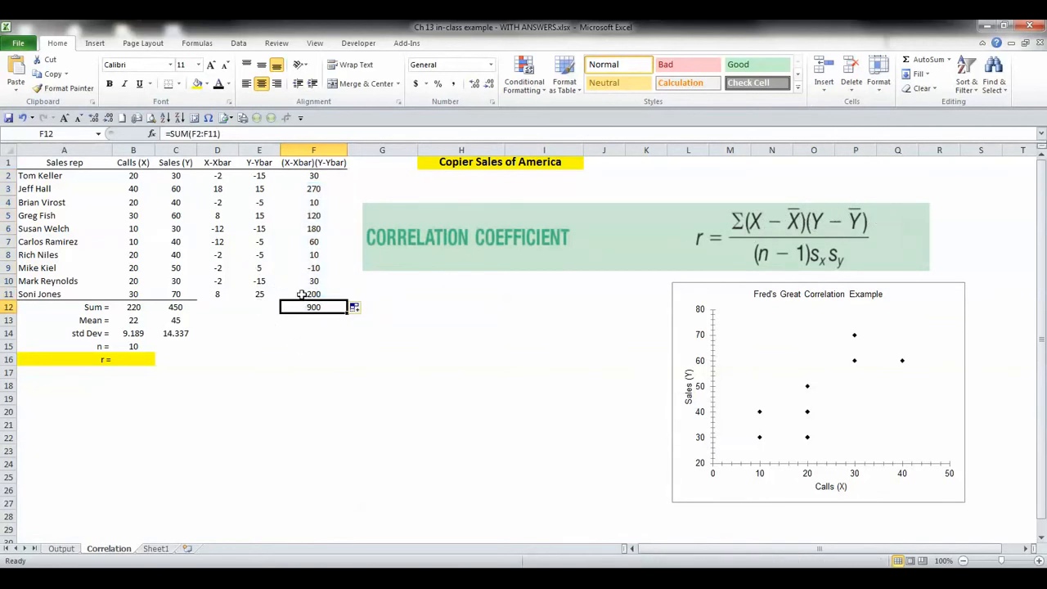
key("F2")
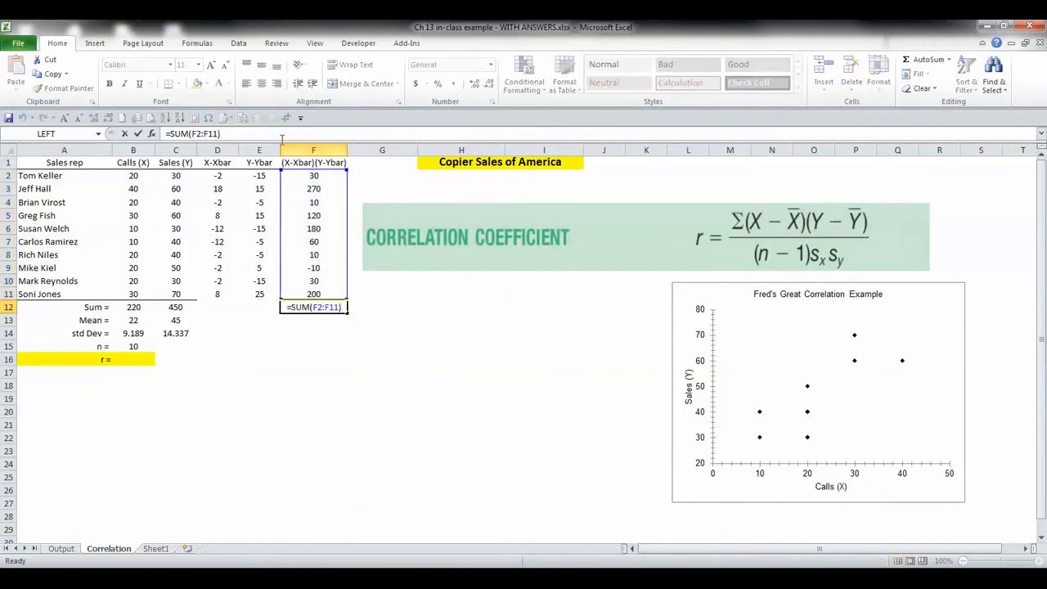
key("Escape")
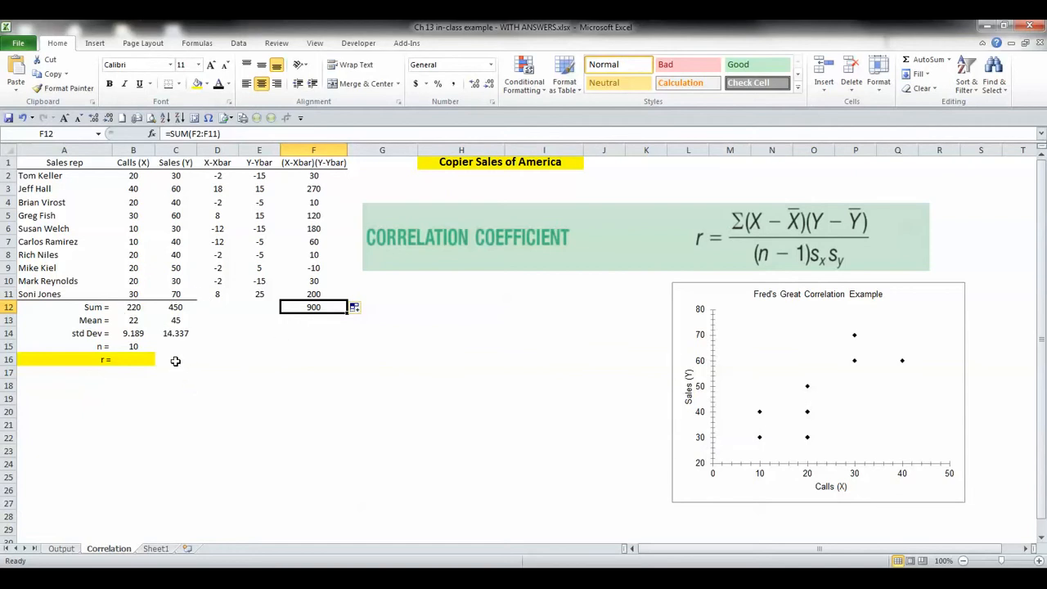
left_click_drag(164, 425, 213, 425)
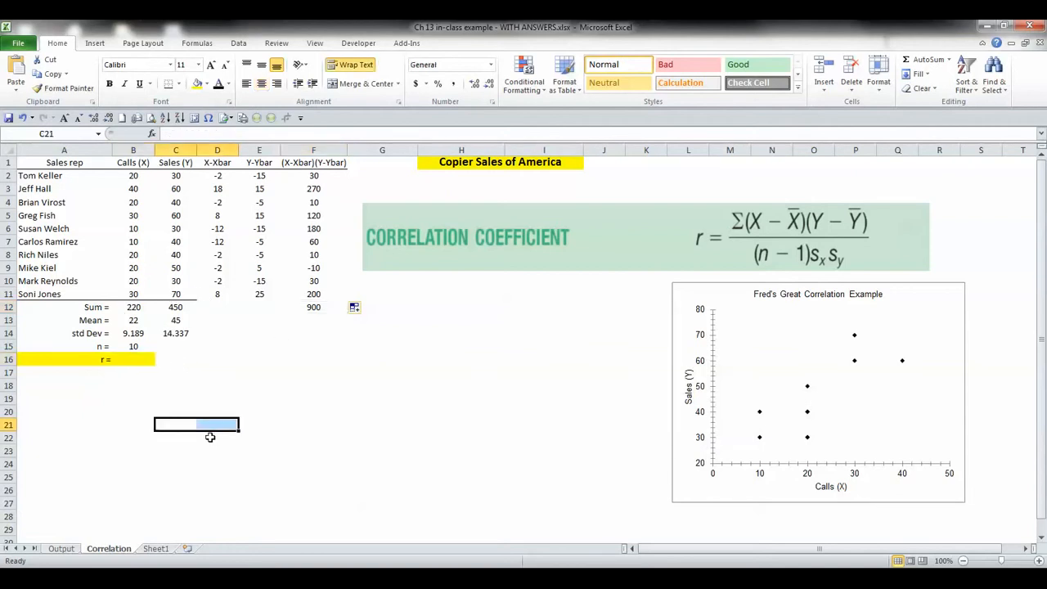
left_click(152, 358)
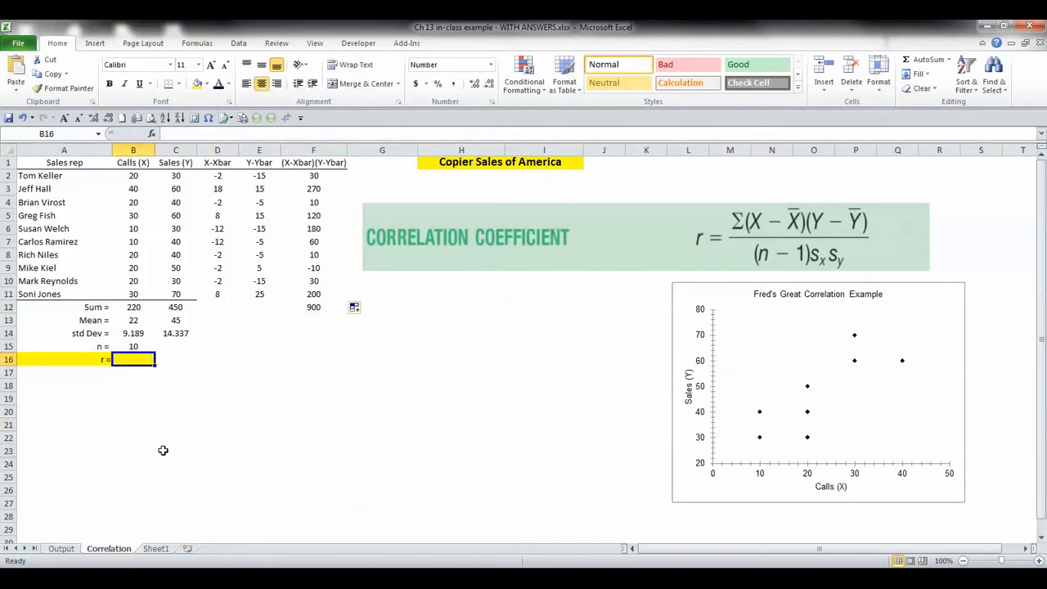
left_click(182, 350)
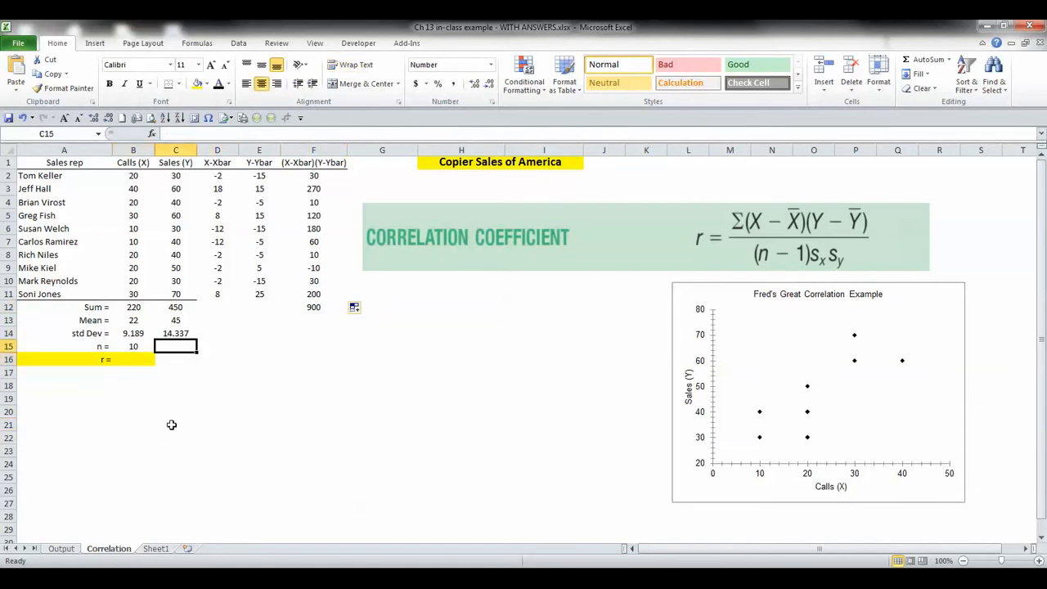
Step: Enter the correlation coefficient formula =F12/(10-1)*B14*C14 in the r cell, B16
key("Down")
key("Left")
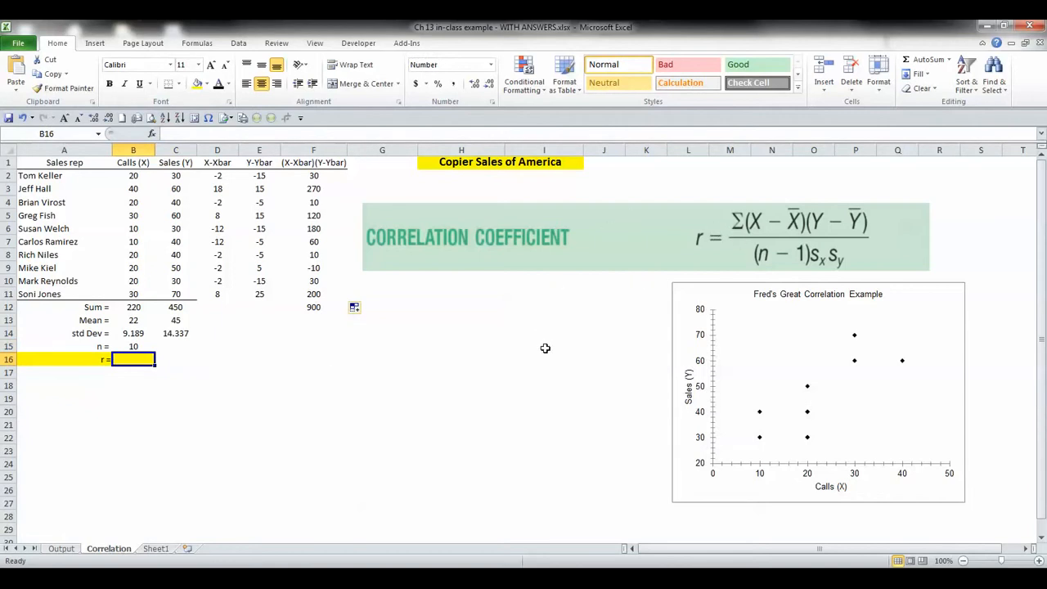
type("=")
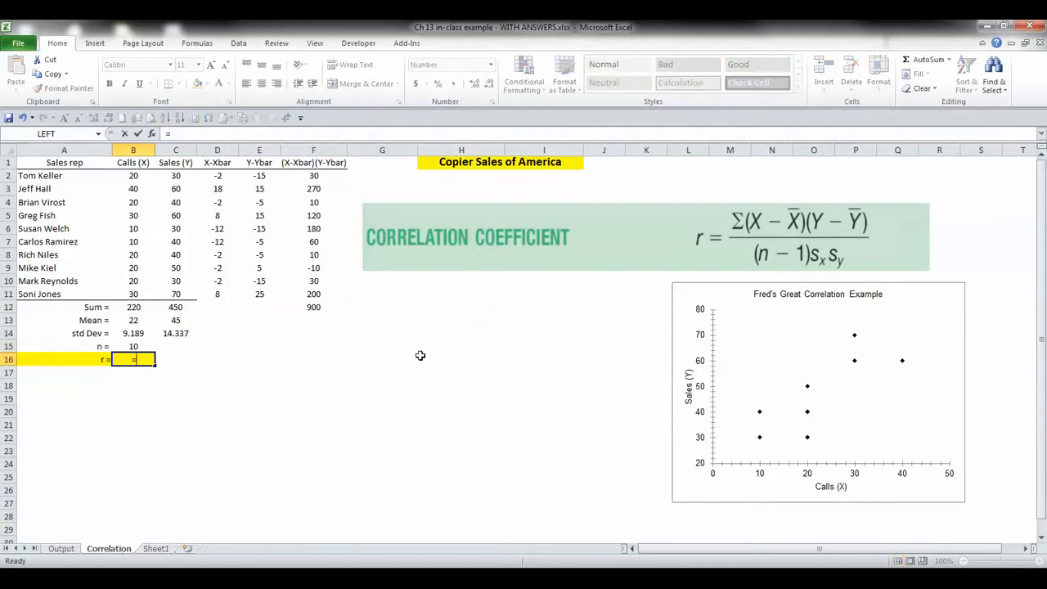
left_click(314, 308)
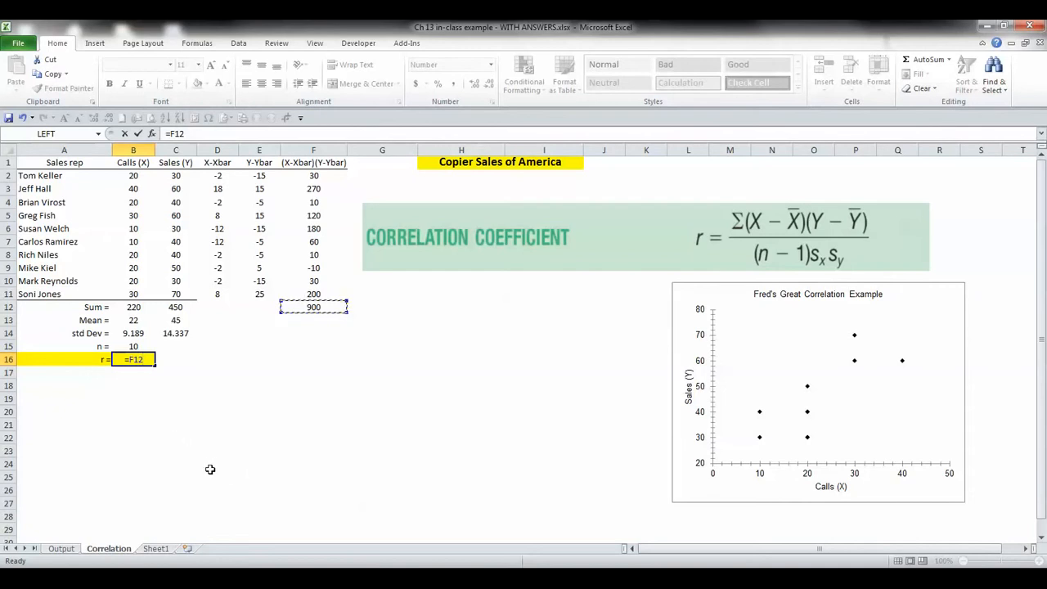
type("/")
type("(10-1")
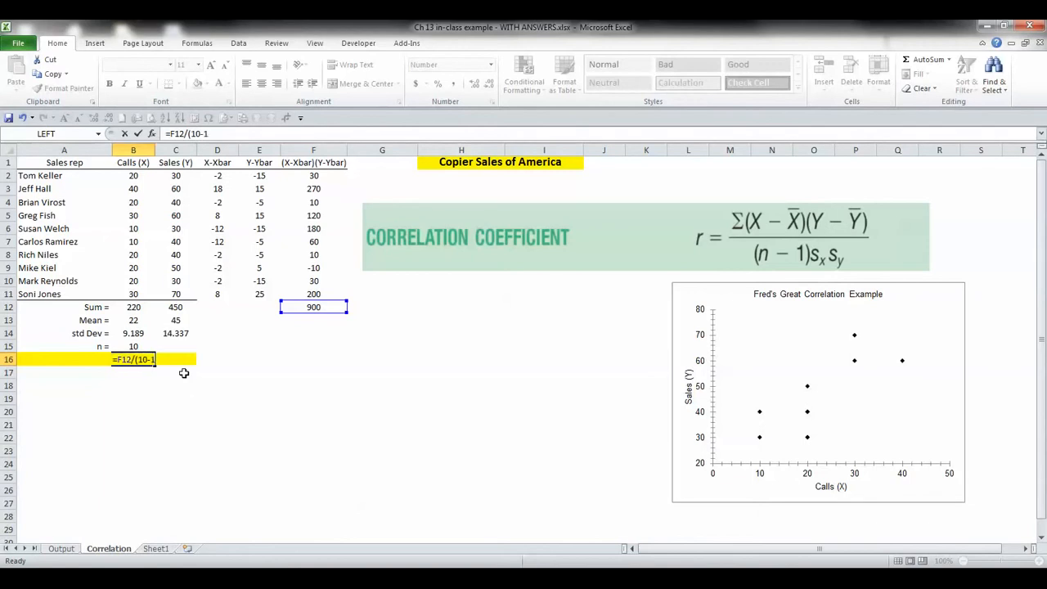
type(")")
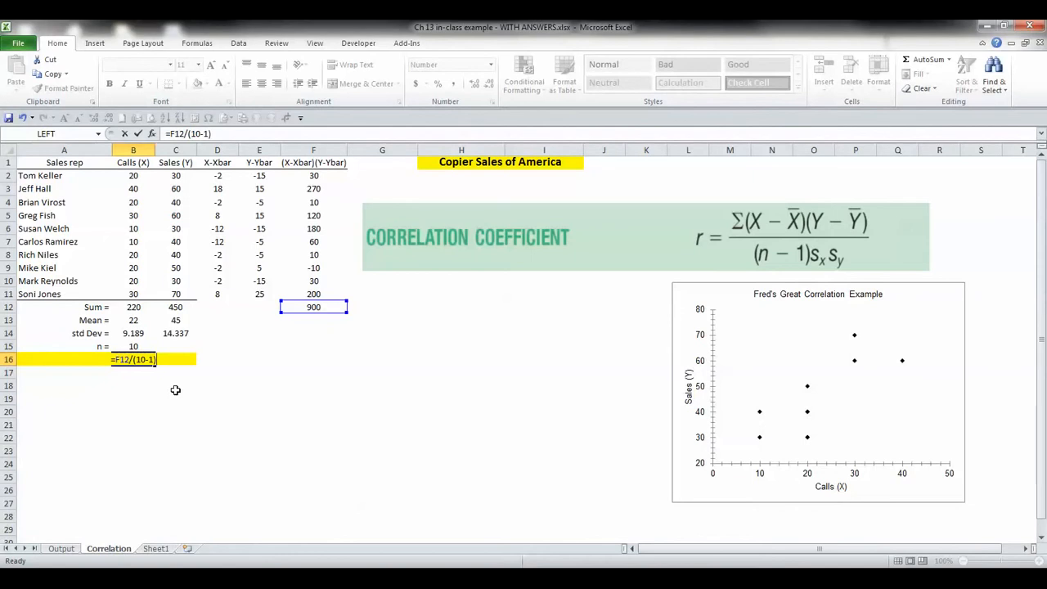
type("*")
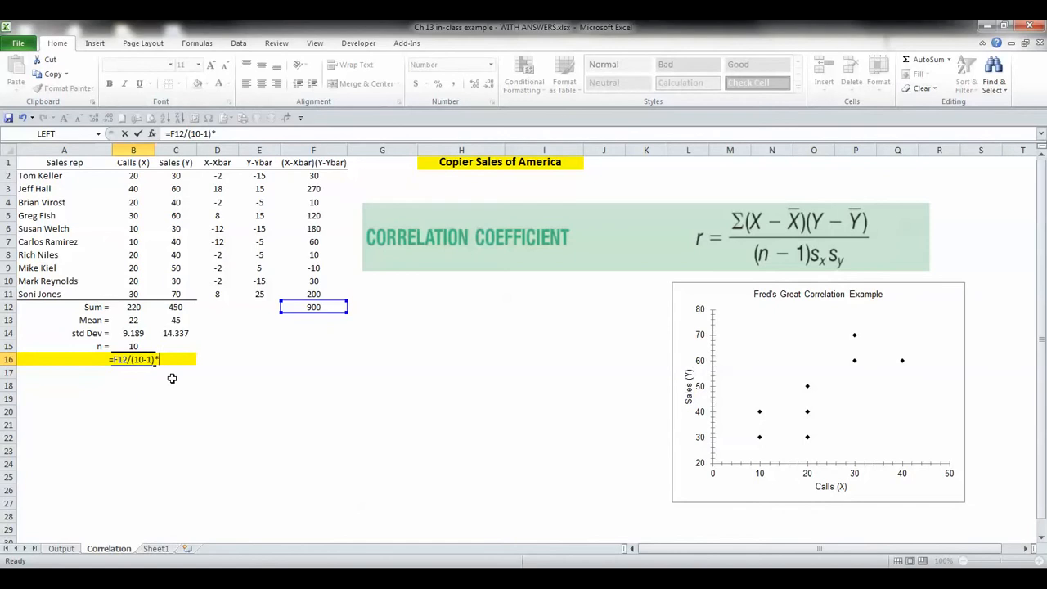
left_click(136, 335)
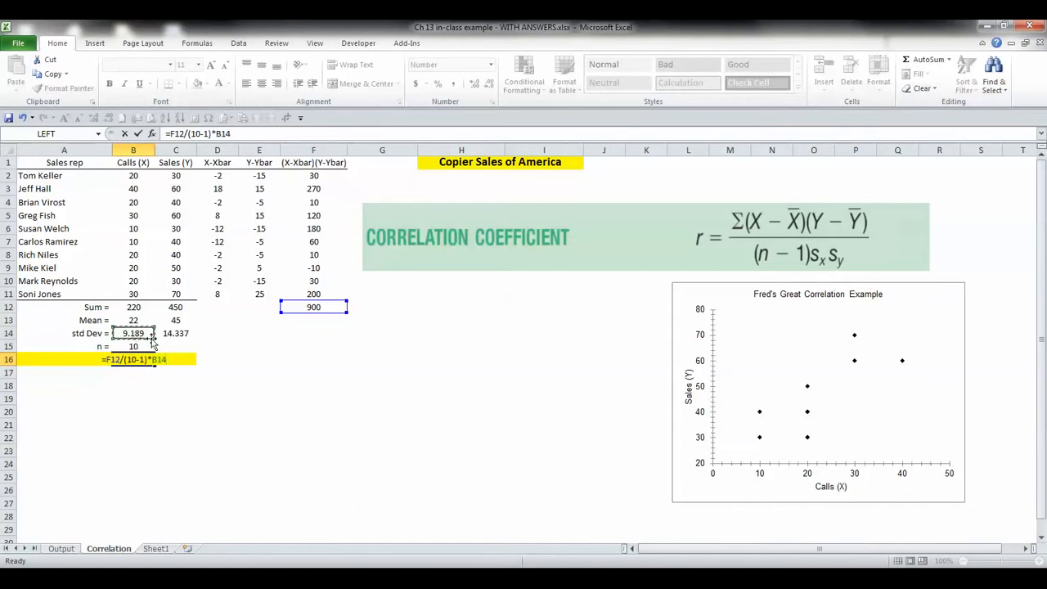
type("*")
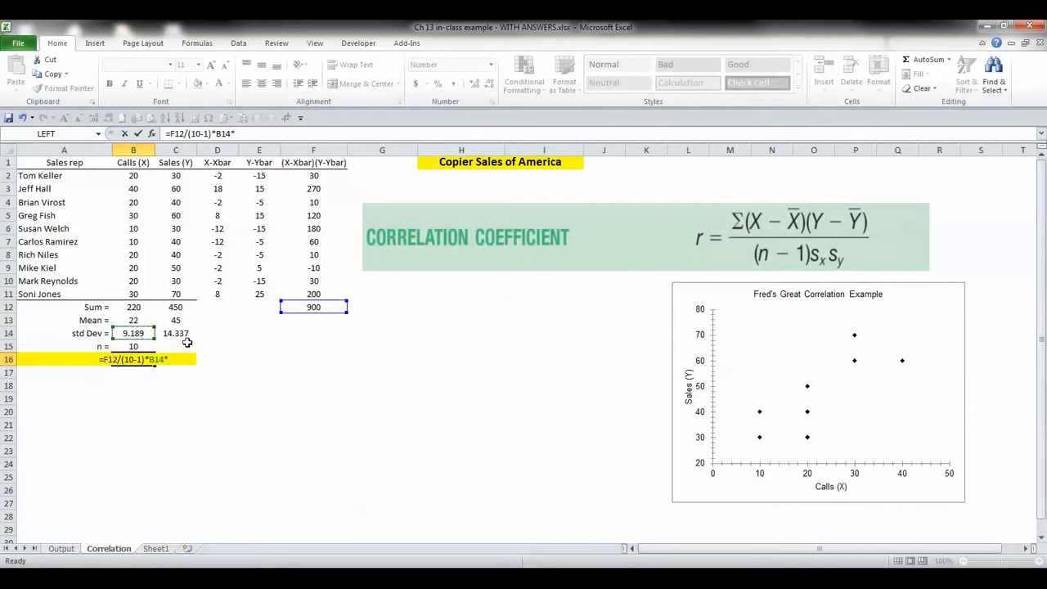
left_click(178, 335)
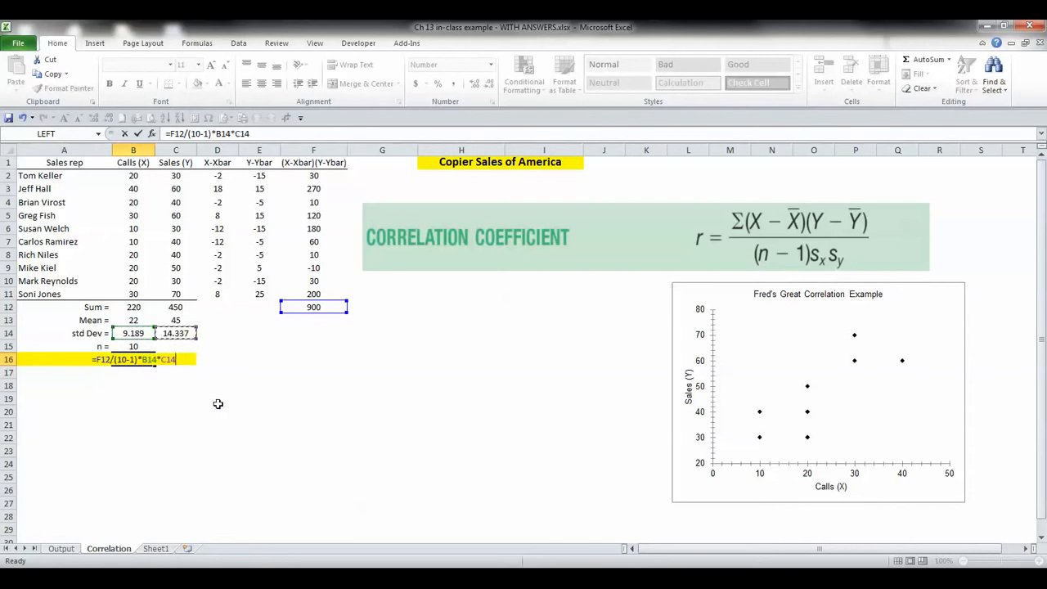
key("Return")
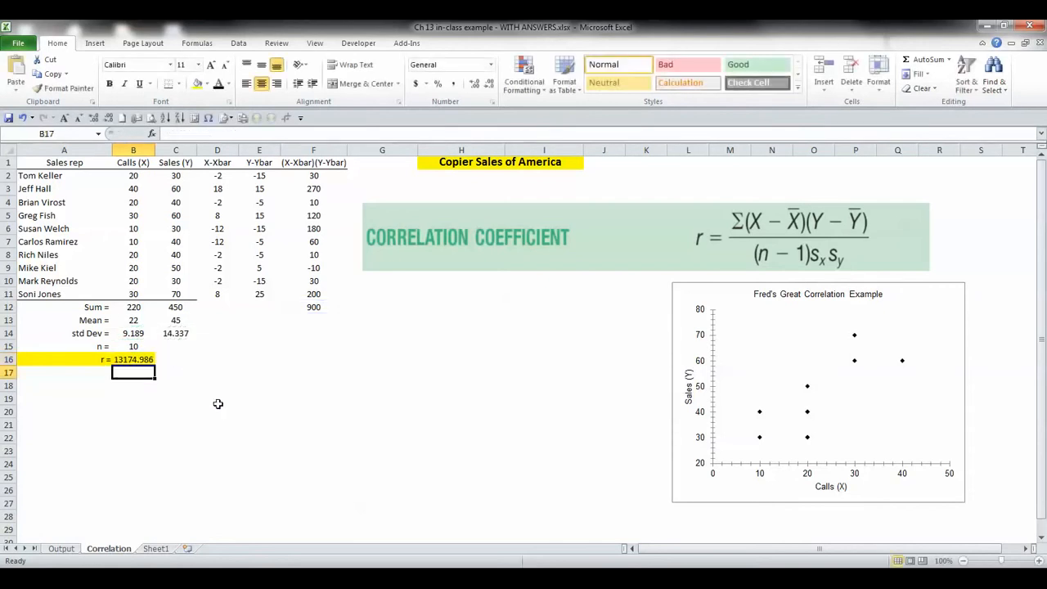
Step: Enclose the whole denominator of the r formula in B16 in parentheses, making it =F12/((10-1)*B14*C14), and reselect the cell
key("Up")
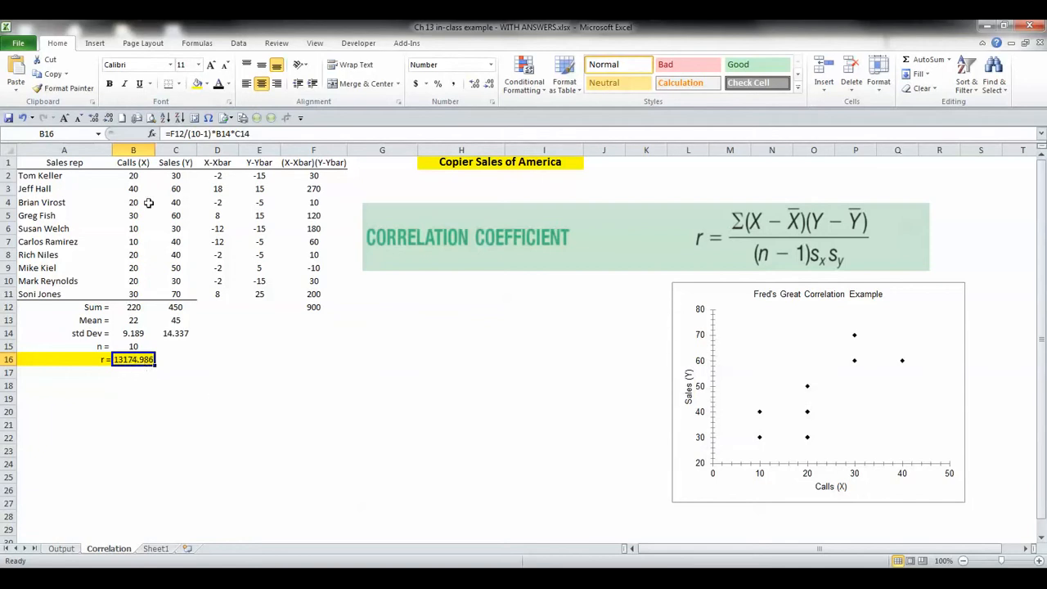
left_click(197, 135)
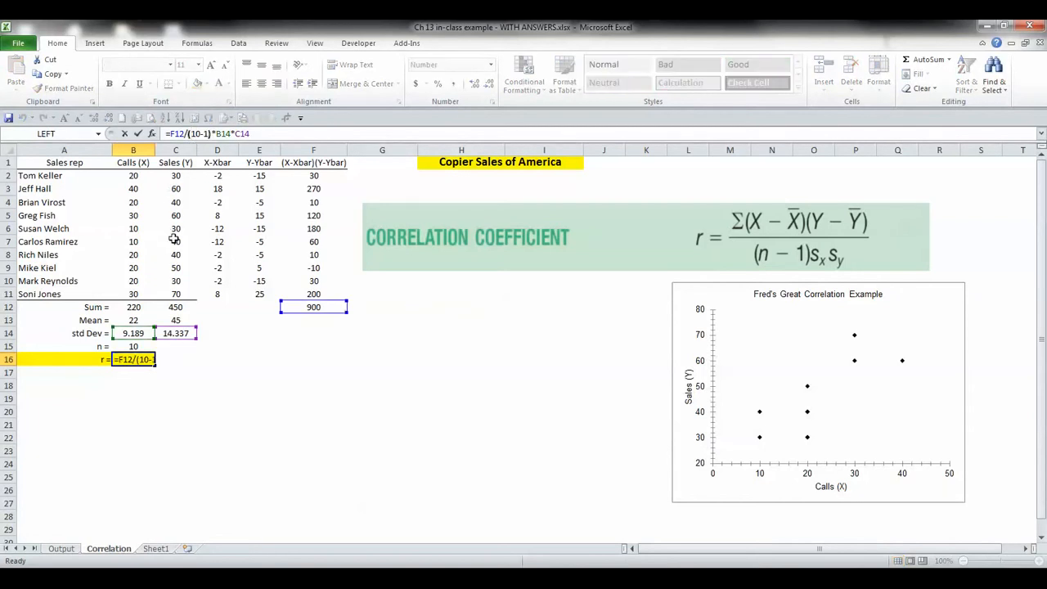
type("(10-1")
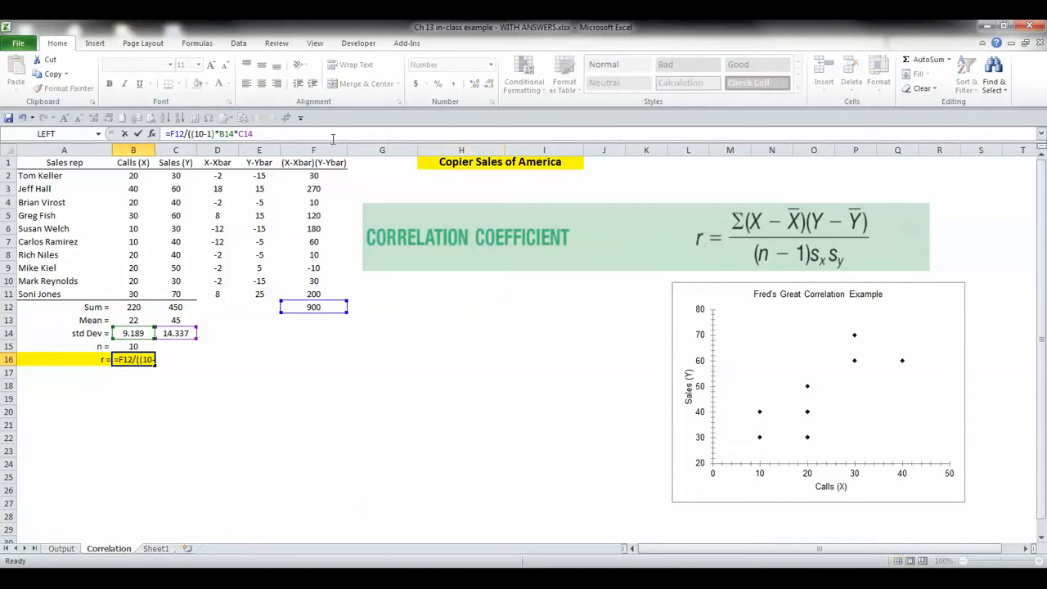
type(")")
key("Return")
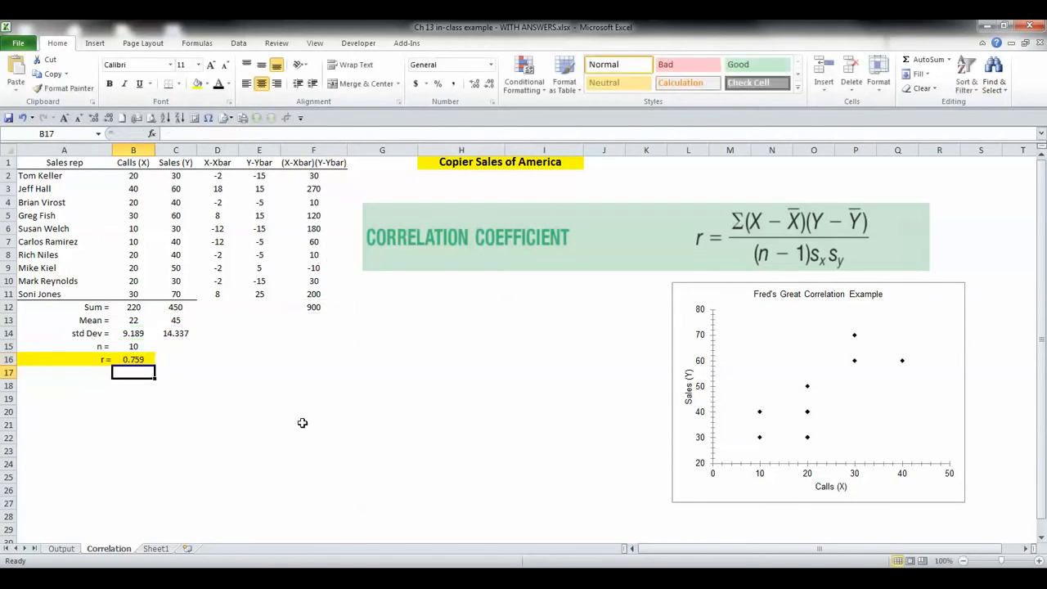
key("Up")
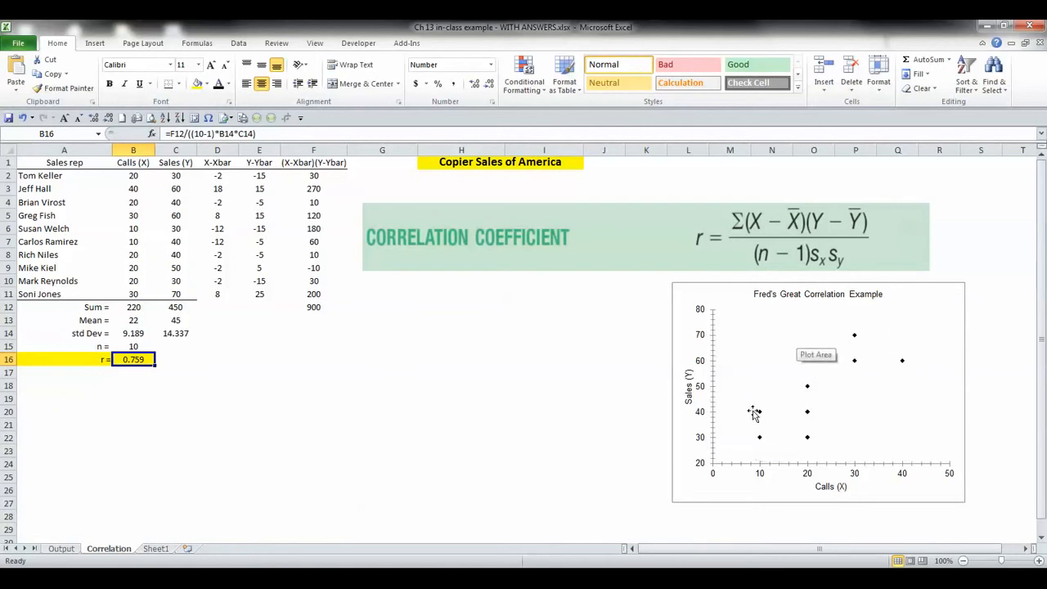
left_click(733, 340)
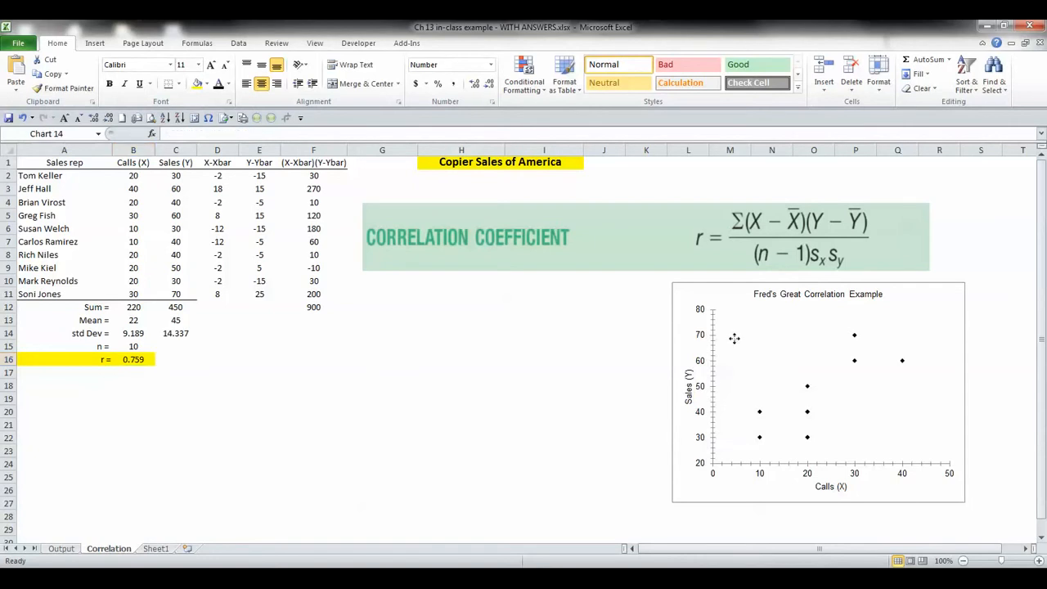
left_click(636, 355)
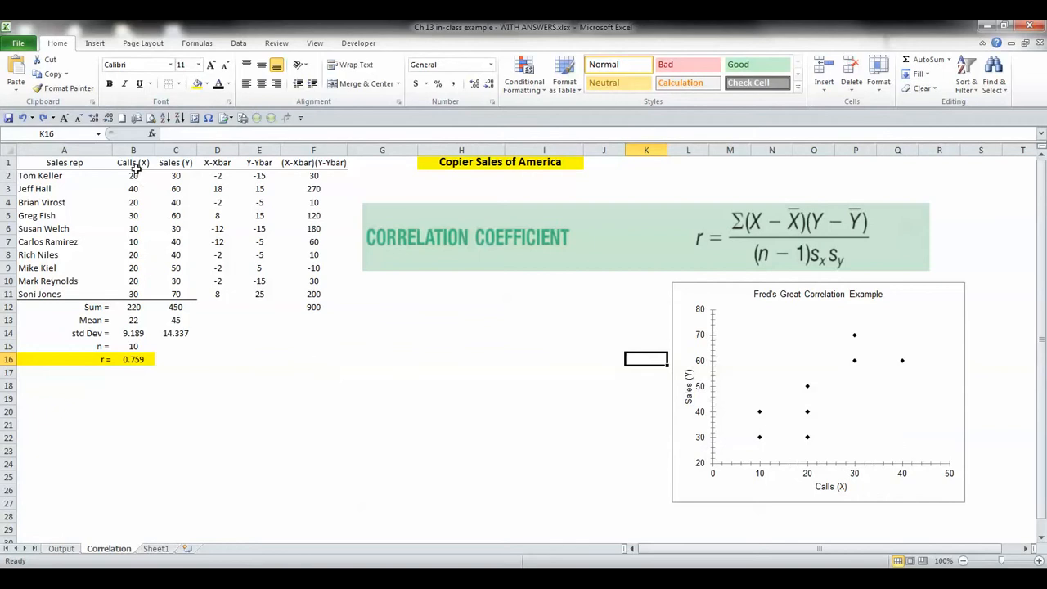
Step: Enter '-0.759 as text in cell C16 beside the r value and reselect that cell
left_click(180, 359)
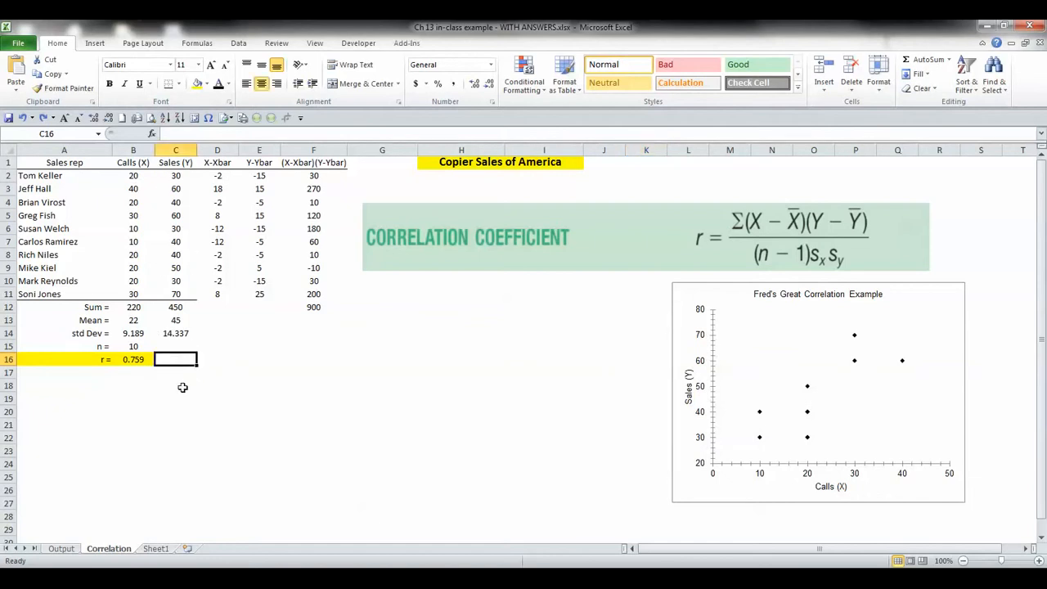
type("0.759")
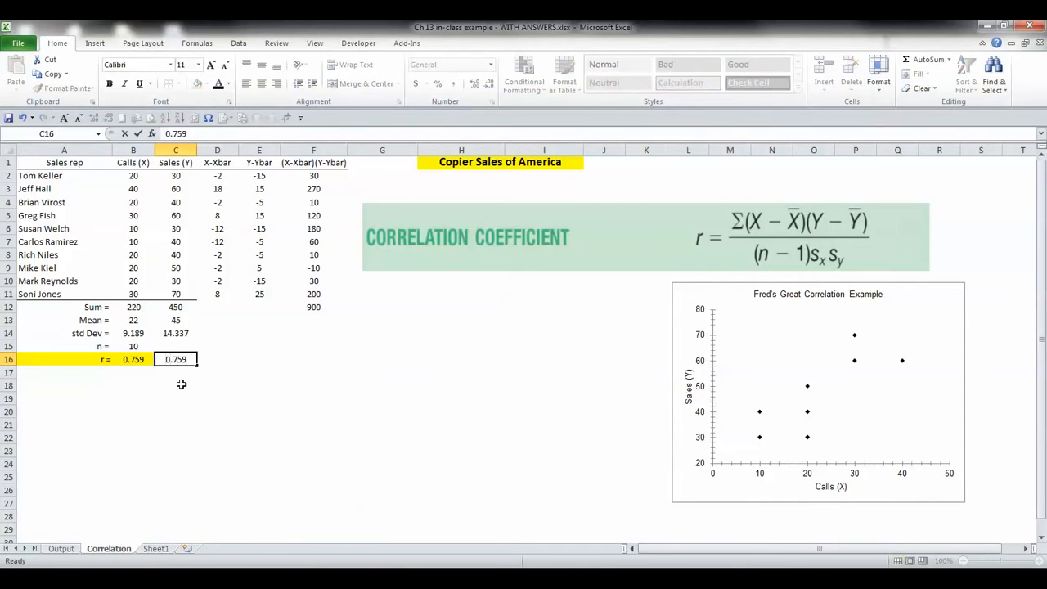
key("Home")
type("'")
key("Return")
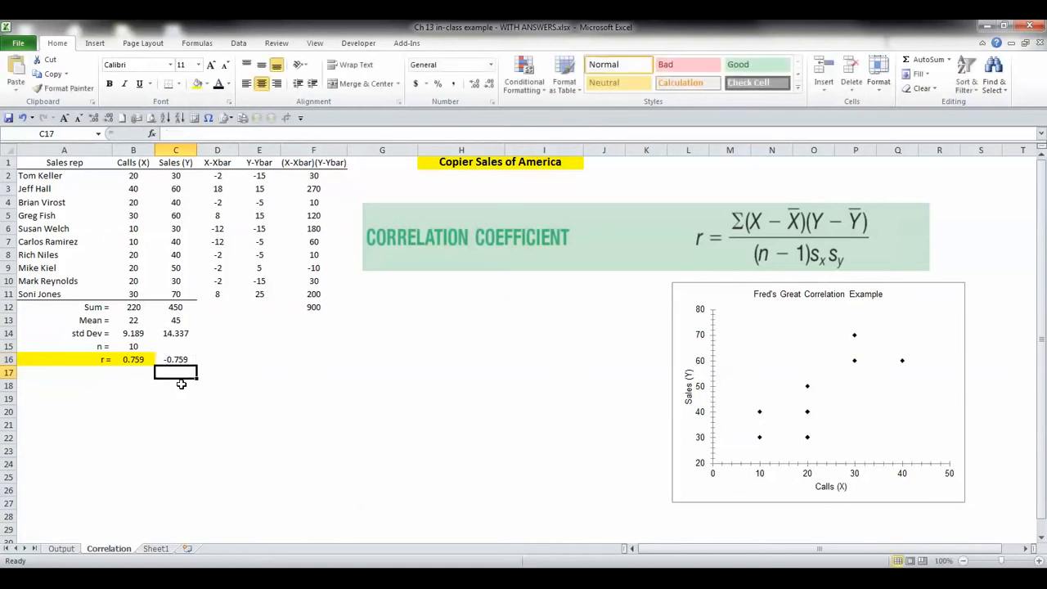
key("Up")
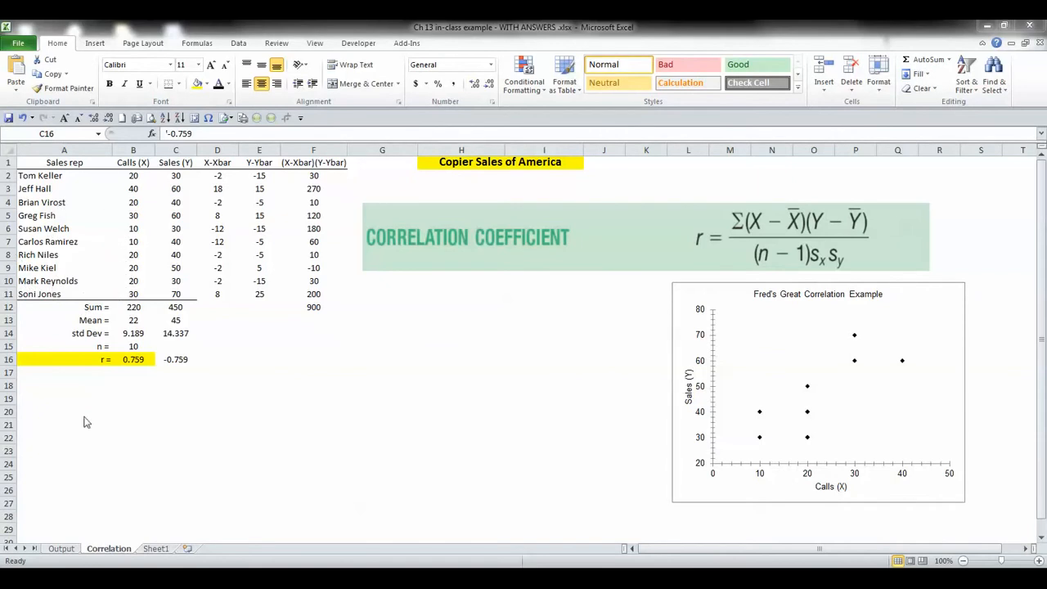
Step: Clear the negative example value from cell C16 beside the r value
left_click(132, 332)
left_click(194, 384)
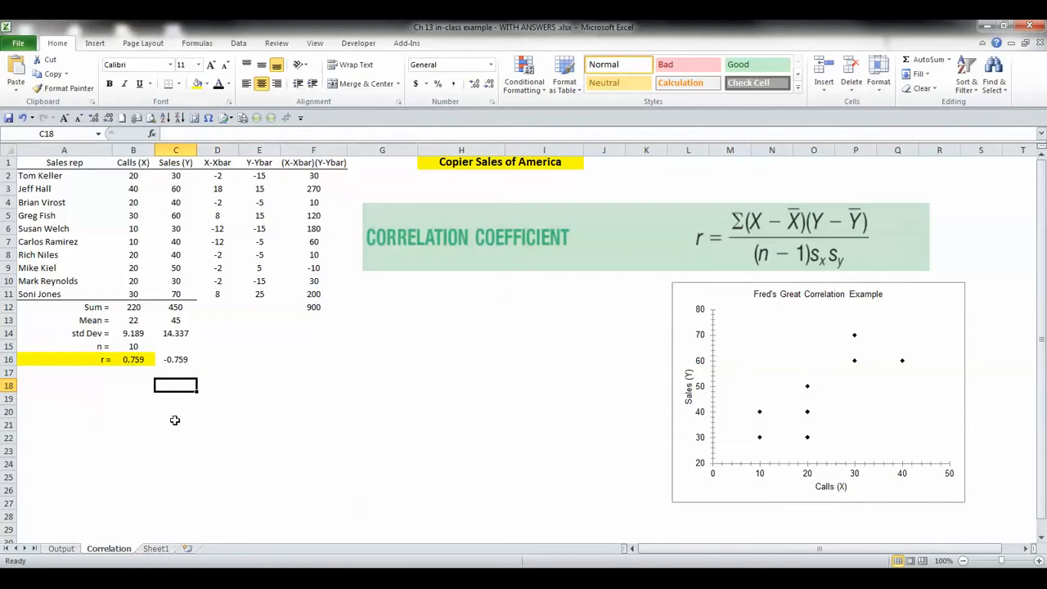
key("Up")
key("Up")
key("Delete")
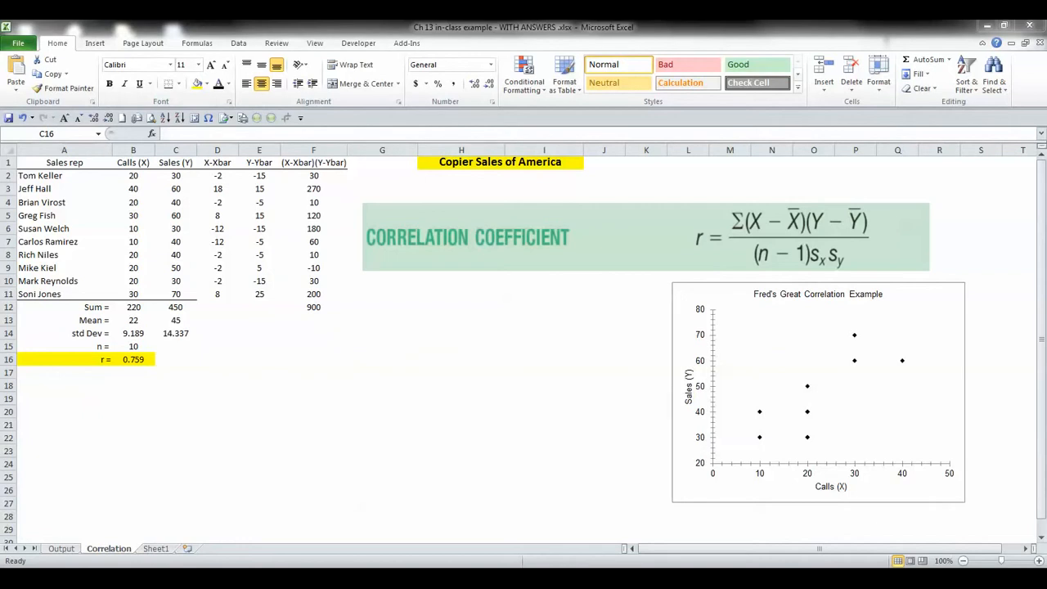
Step: Paste the copied text box with the H0: ρ = 0 and H1: ρ ≠ 0 hypotheses and t rejection rule at cell A23
left_click(40, 431)
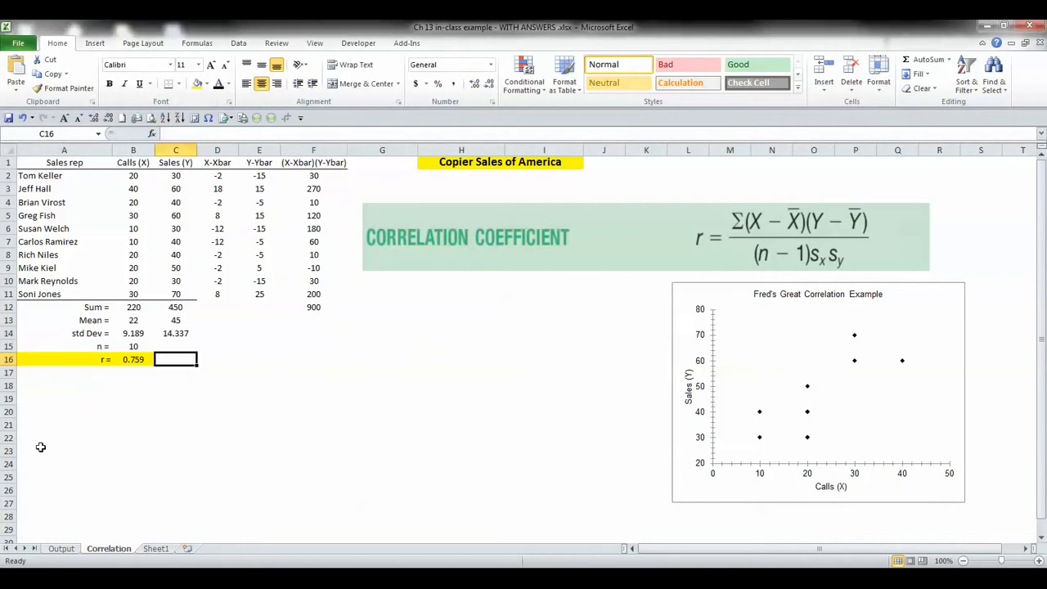
left_click(40, 448)
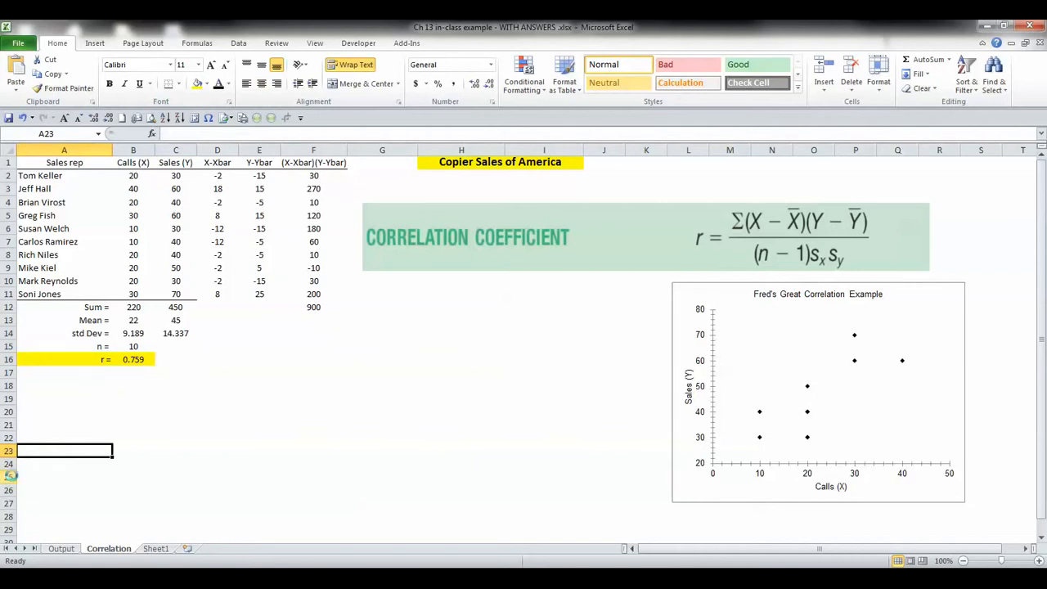
key("ctrl+v")
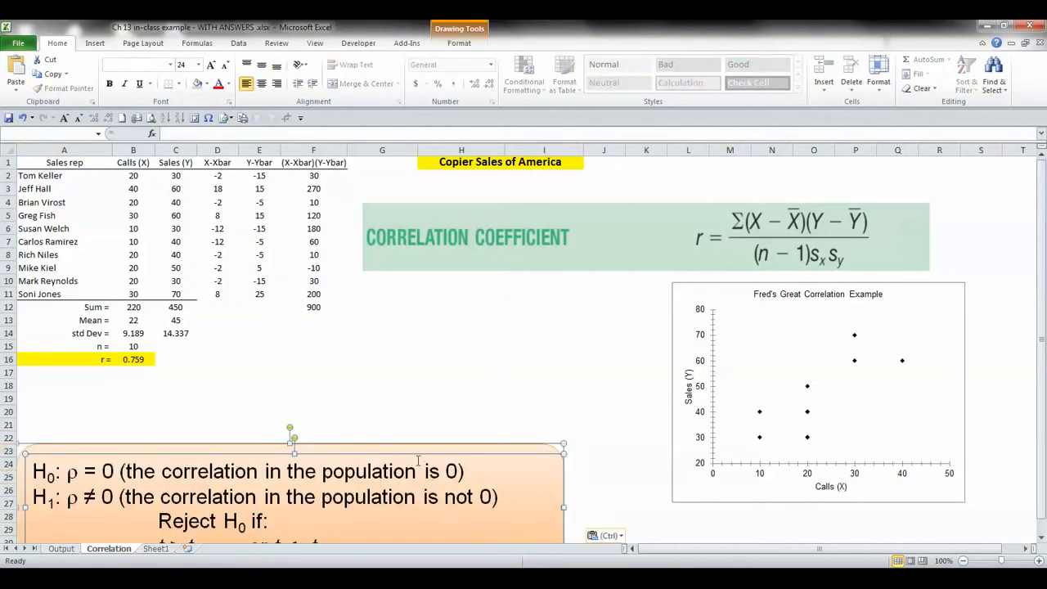
scroll(415, 463, "down", 2)
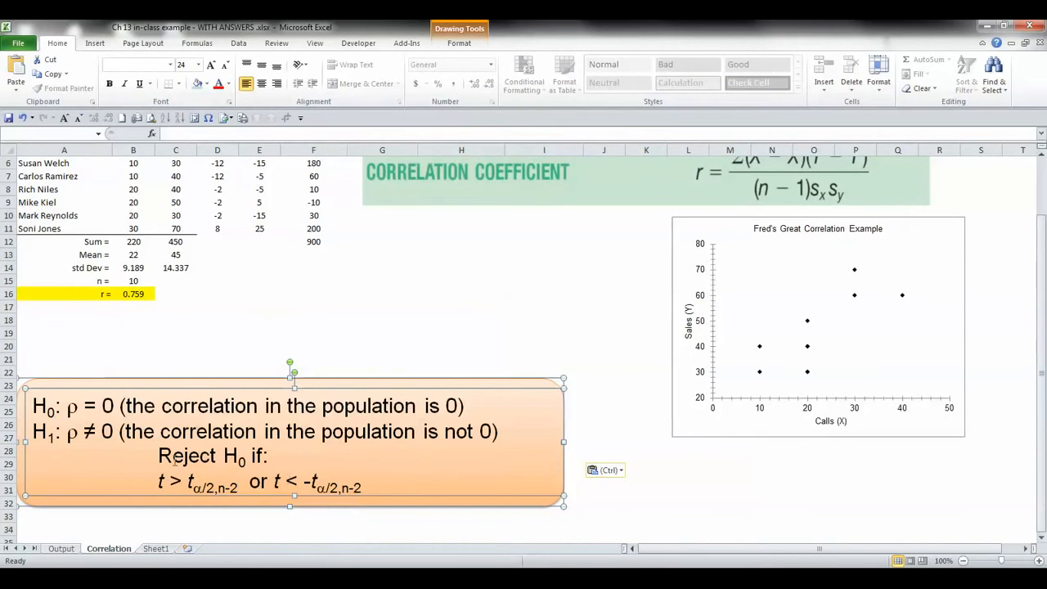